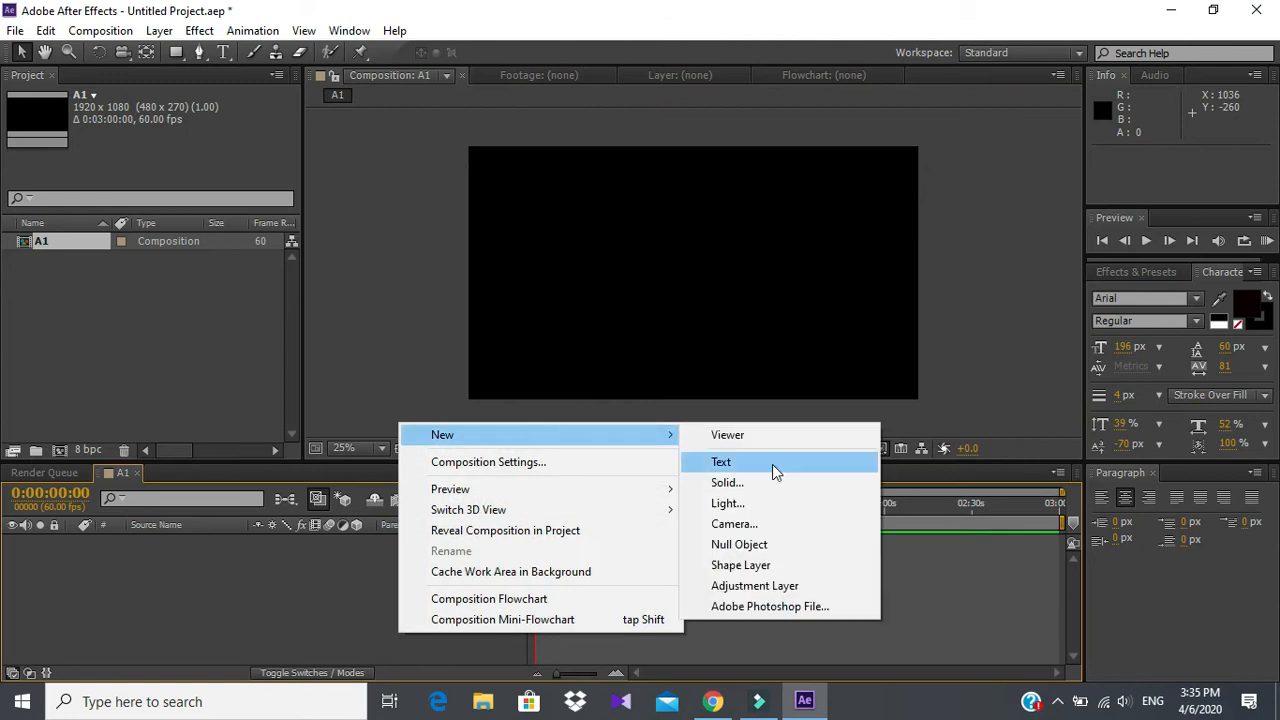
# Step: Create a white solid, then add a black 1920 x 1080 solid and place it beneath the white one
pyautogui.click(694, 515)
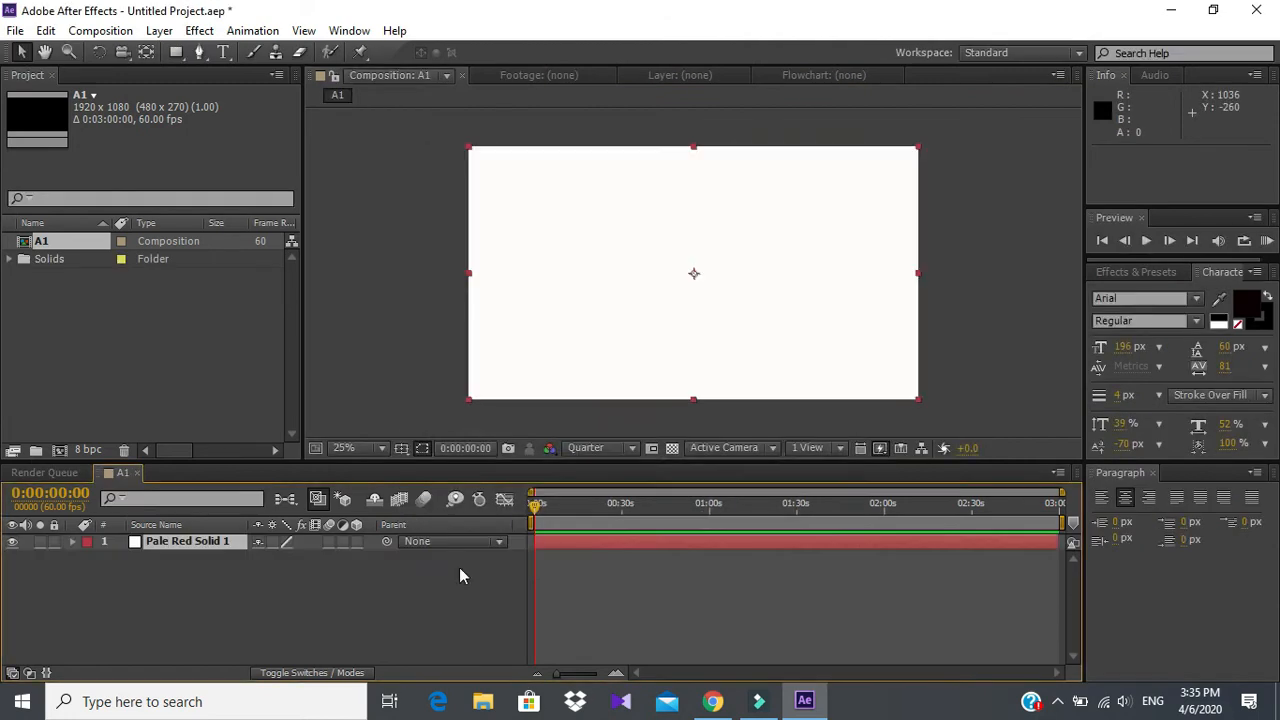
pyautogui.rightClick(263, 594)
pyautogui.moveTo(480, 393)
pyautogui.click(700, 441)
pyautogui.click(667, 462)
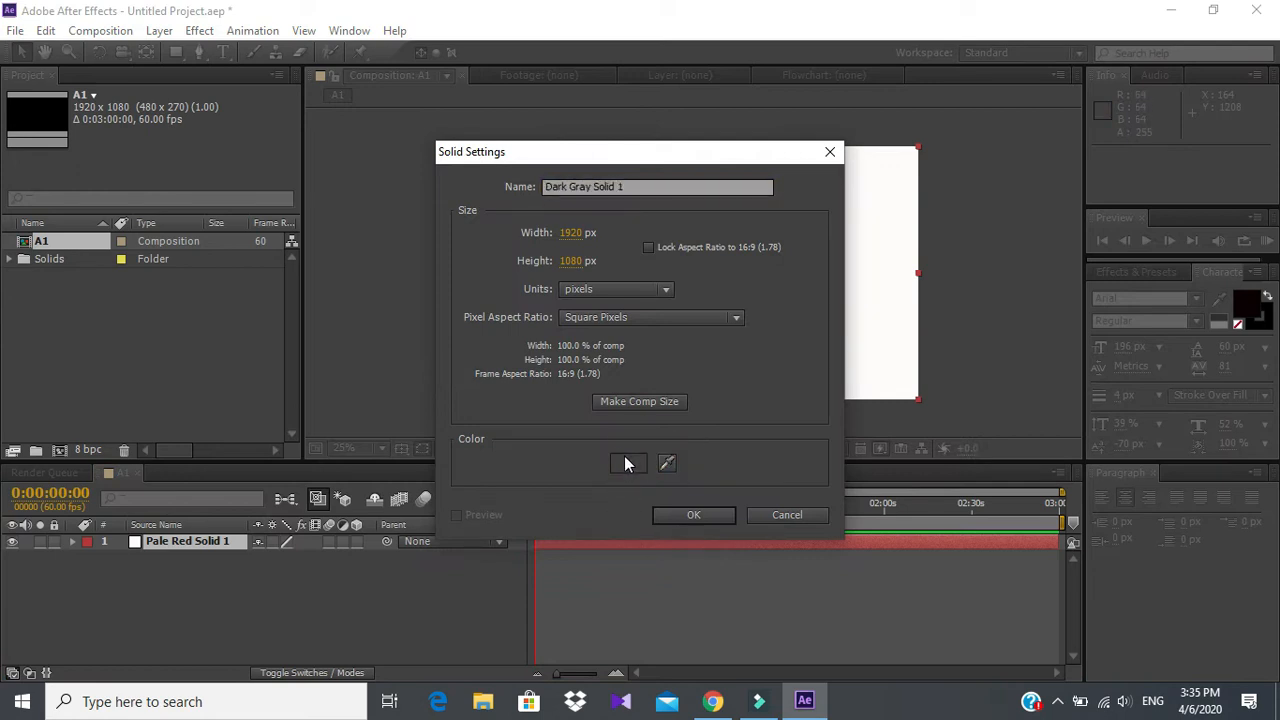
pyautogui.click(628, 462)
pyautogui.click(640, 460)
pyautogui.click(828, 228)
pyautogui.click(693, 514)
pyautogui.moveTo(188, 541); pyautogui.dragTo(190, 566)
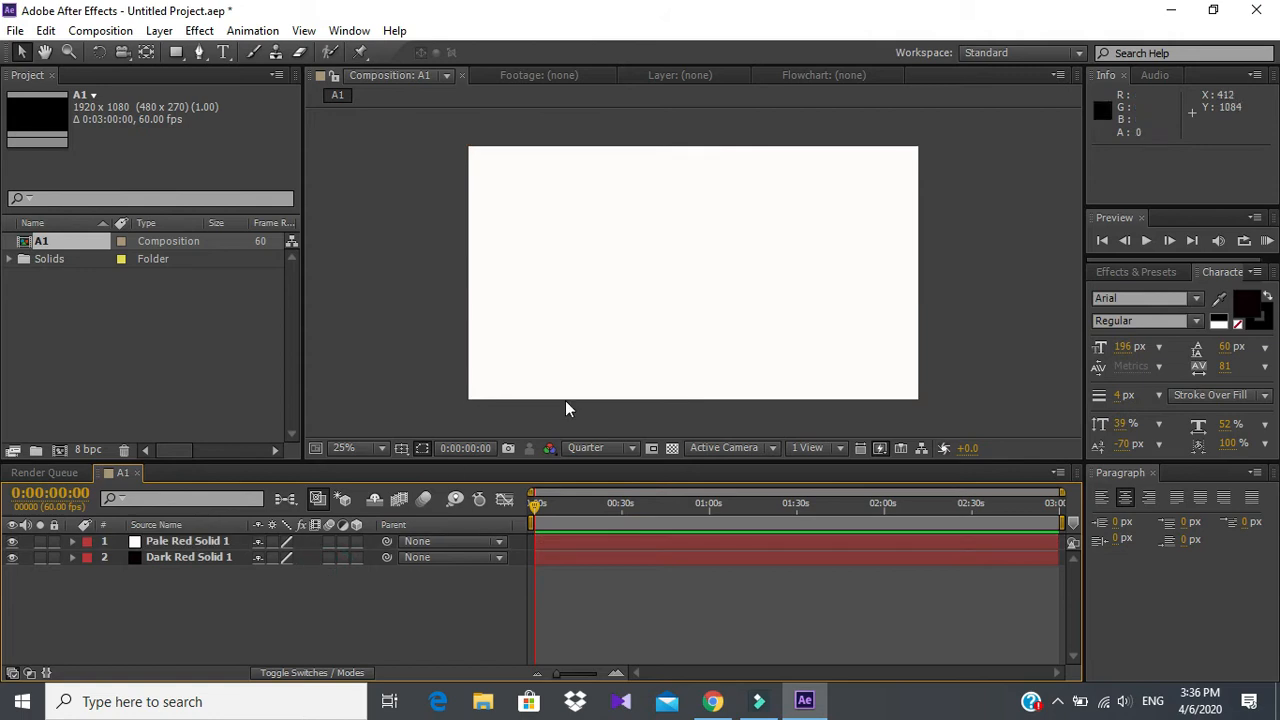
# Step: Expand the Transform properties of the white solid layer
pyautogui.click(72, 31)
pyautogui.click(26, 323)
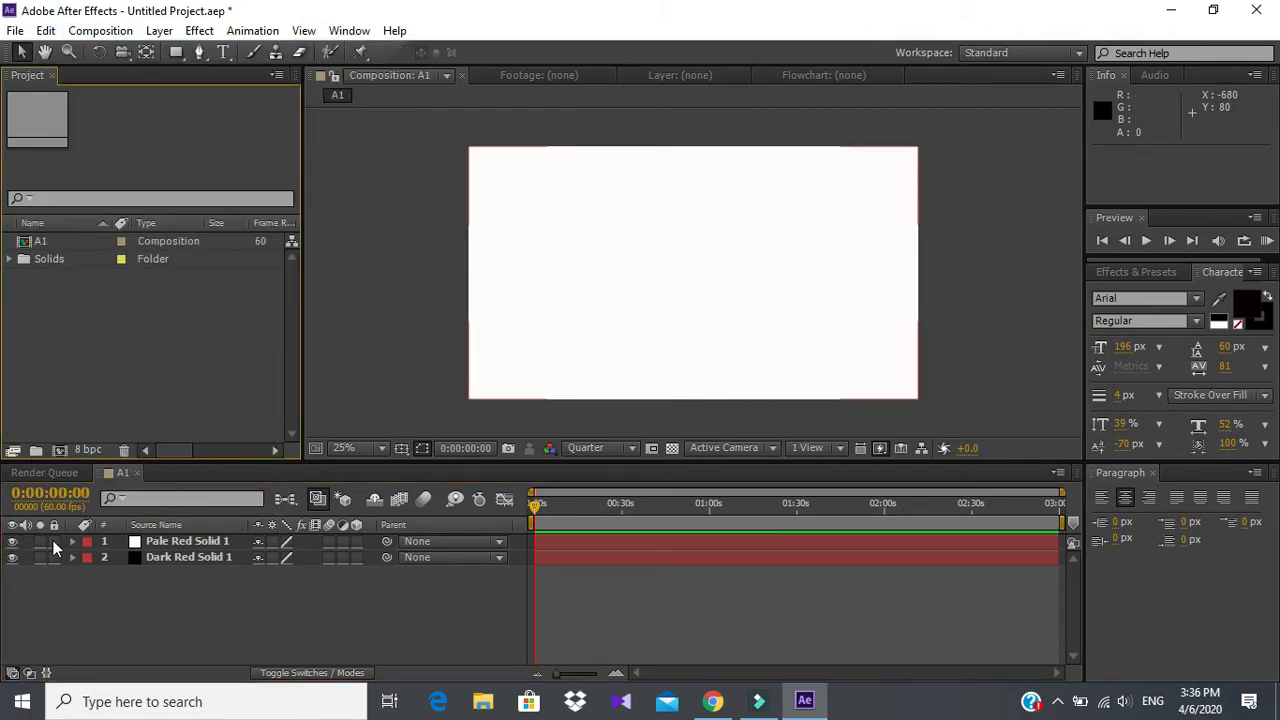
pyautogui.click(72, 541)
pyautogui.click(88, 557)
pyautogui.click(123, 574)
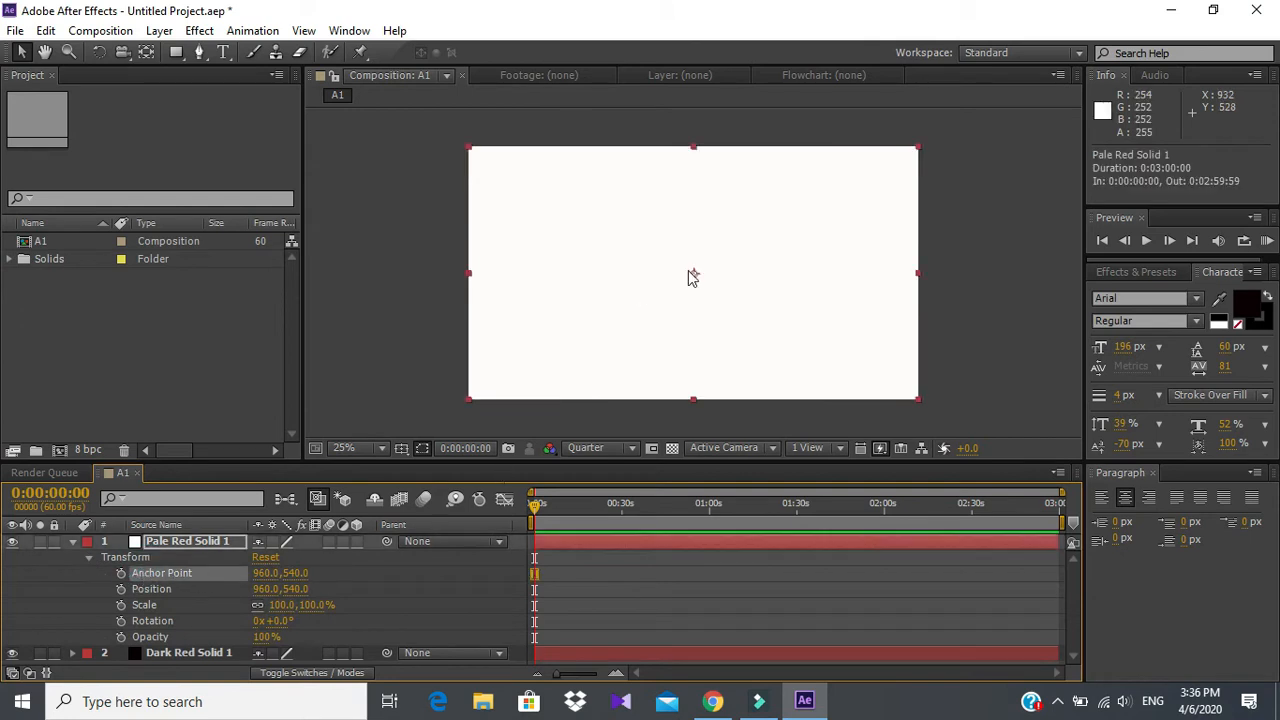
# Step: Try adjusting the white solid's anchor point, position and scale, undoing each change
pyautogui.moveTo(272, 573); pyautogui.dragTo(224, 573)
pyautogui.click(137, 555)
pyautogui.hotkey('ctrl', 'z')
pyautogui.moveTo(296, 590); pyautogui.dragTo(155, 595)
pyautogui.hotkey('ctrl', 'z')
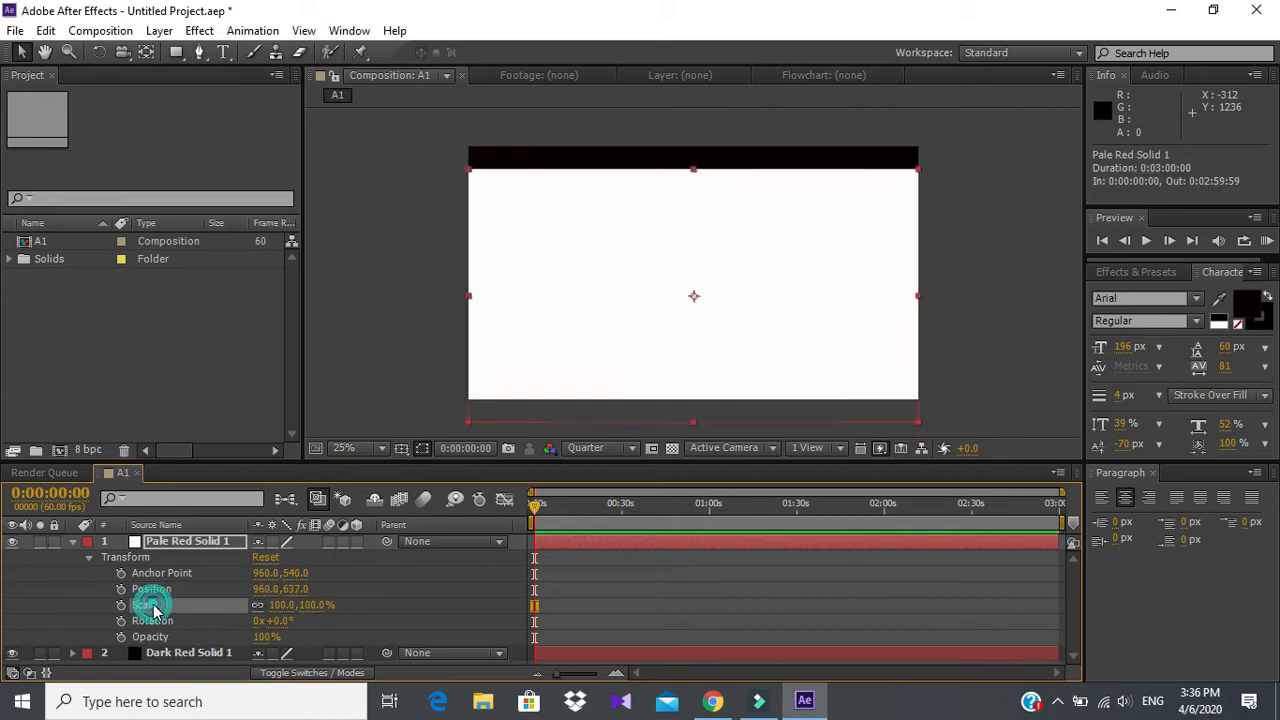
pyautogui.hotkey('ctrl', 'z')
pyautogui.click(221, 605)
pyautogui.moveTo(282, 605); pyautogui.dragTo(306, 616)
pyautogui.hotkey('ctrl', 'z')
pyautogui.click(240, 637)
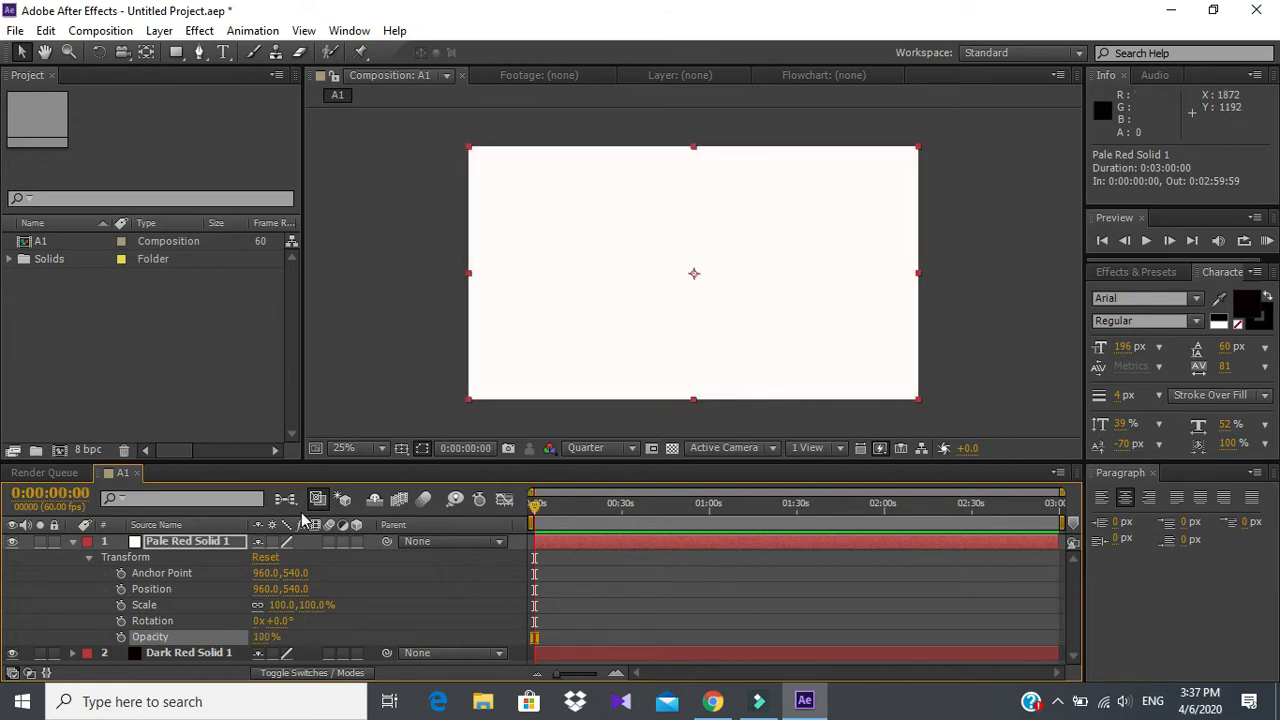
# Step: Try adding a first Scale keyframe to the white solid at 0:00:58:49
pyautogui.moveTo(535, 505); pyautogui.dragTo(706, 505)
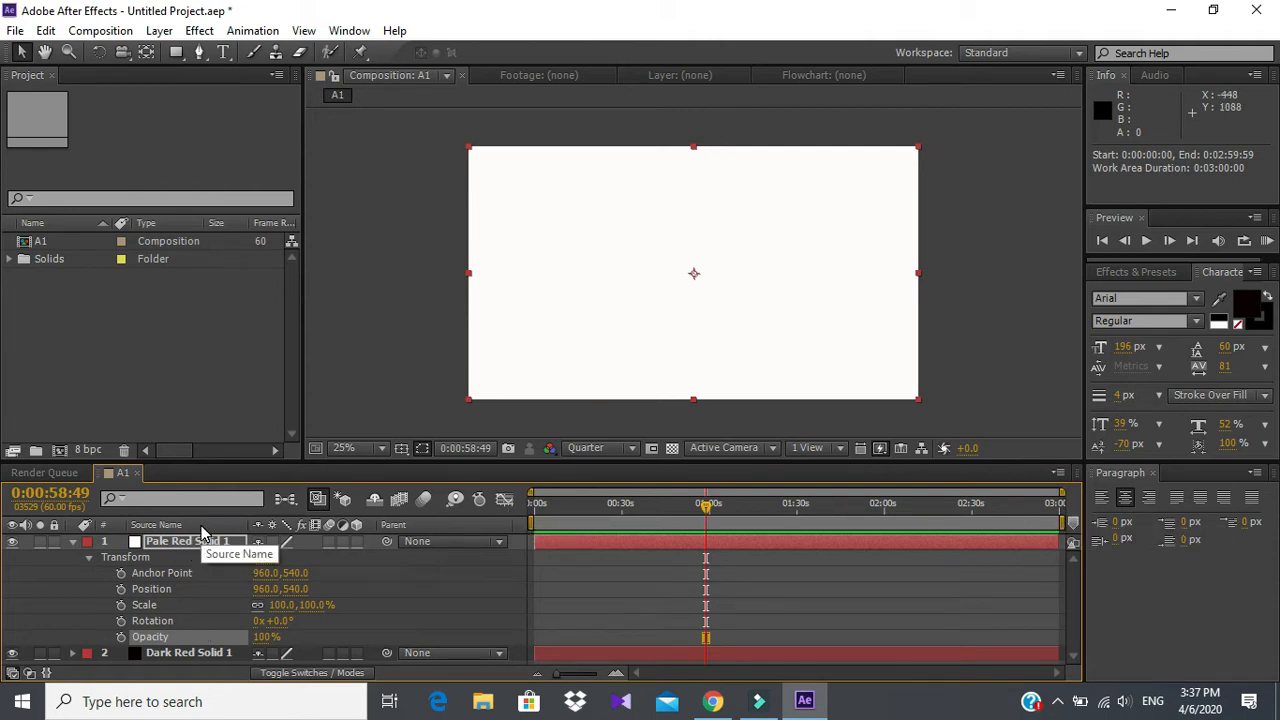
pyautogui.click(72, 541)
pyautogui.click(72, 557)
pyautogui.click(72, 557)
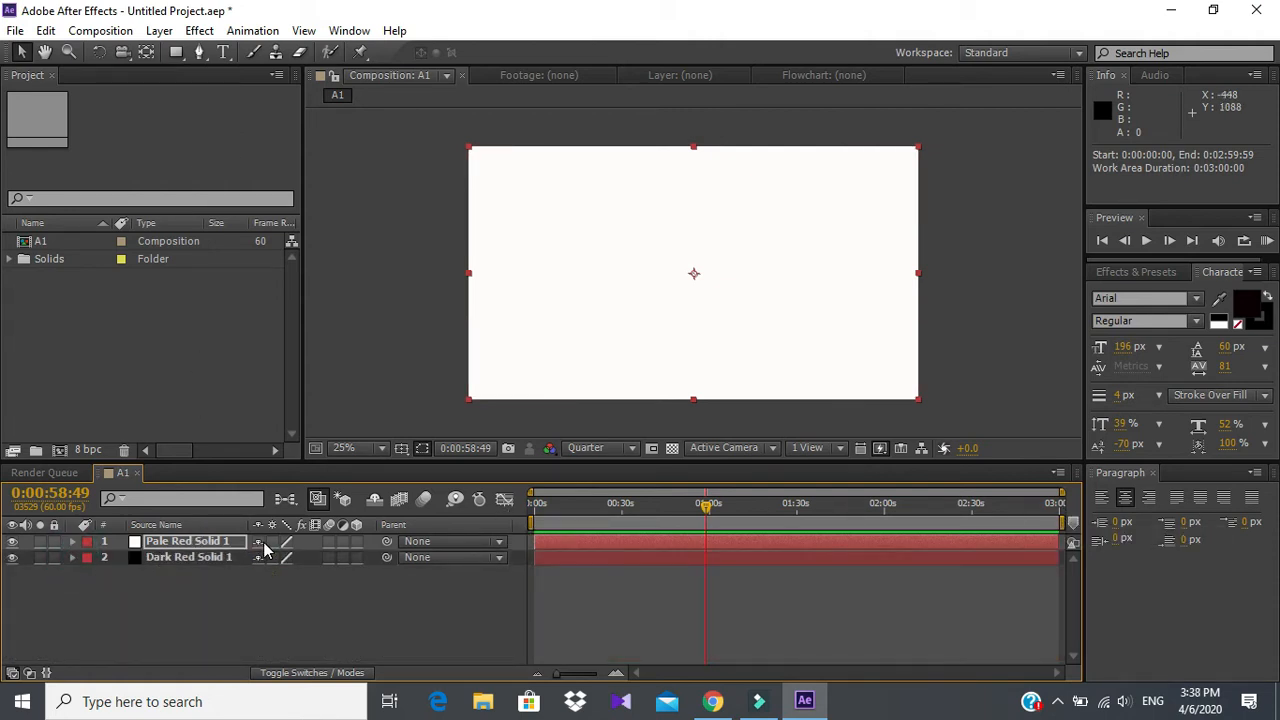
pyautogui.click(72, 541)
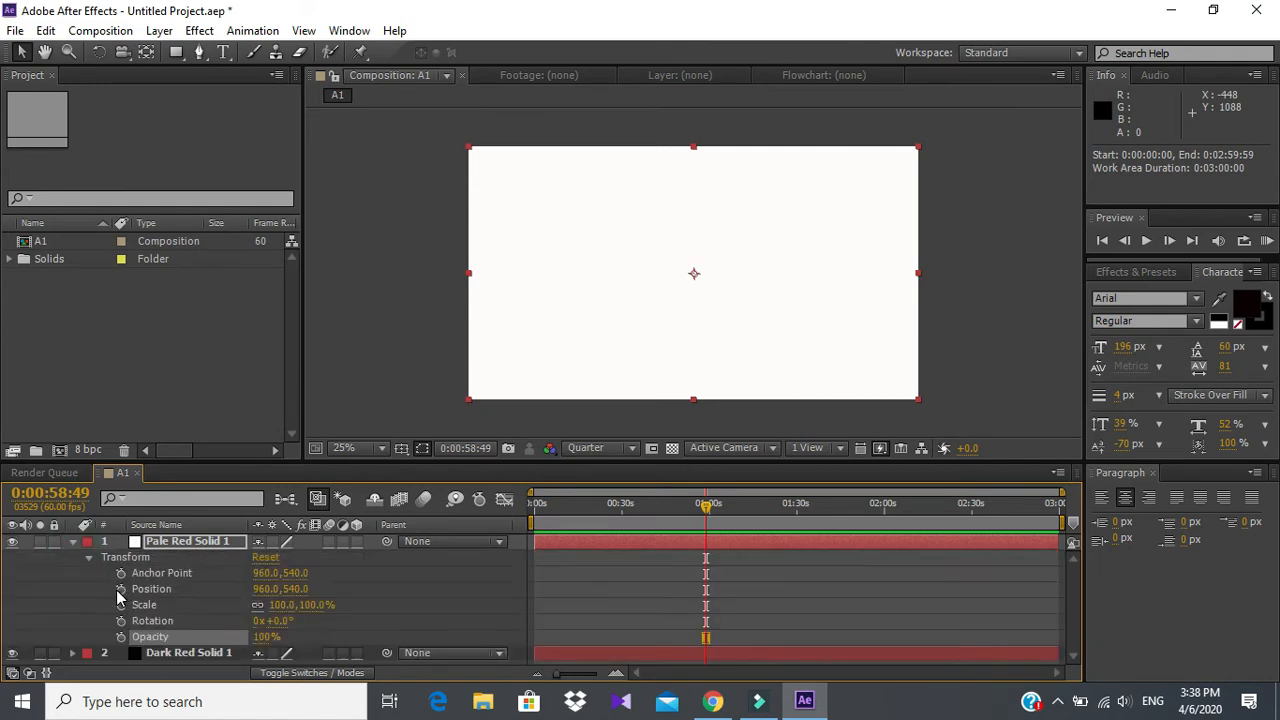
pyautogui.click(144, 605)
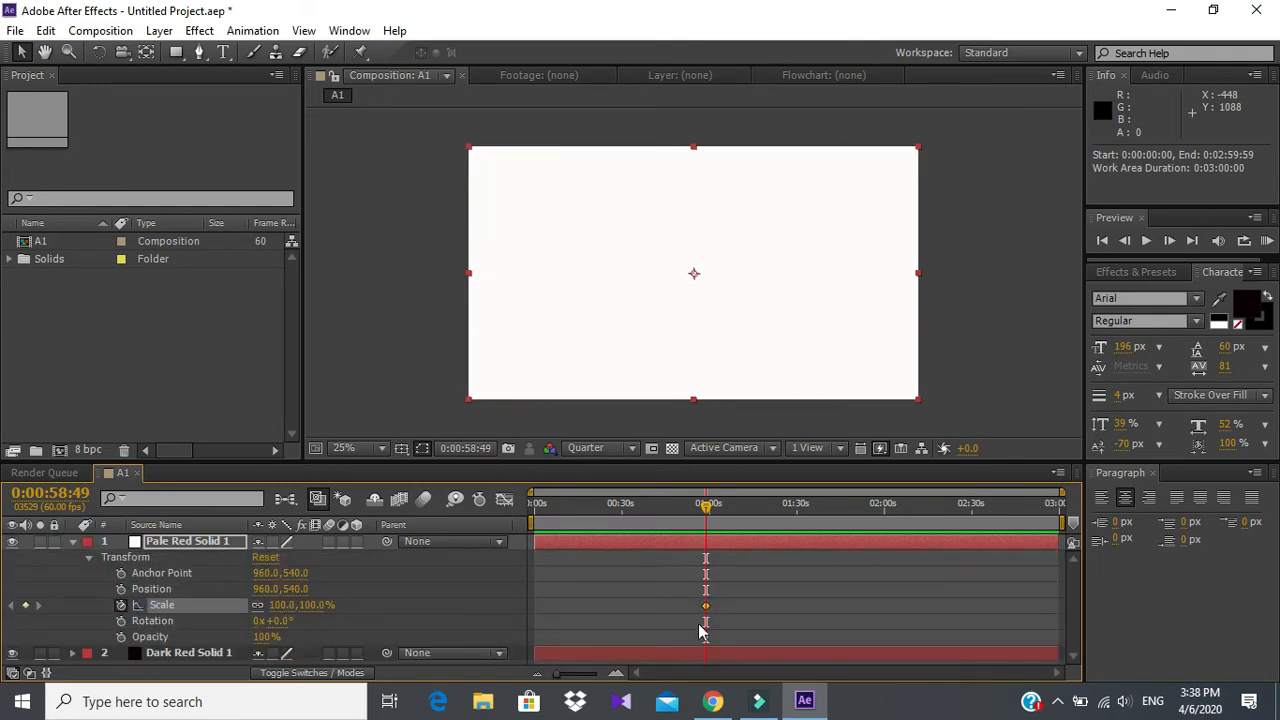
# Step: Animate the white solid's Scale from -1% at 0:00:00:00 to 100% at 0:00:02:01 and preview the growth
pyautogui.moveTo(707, 505); pyautogui.dragTo(186, 585)
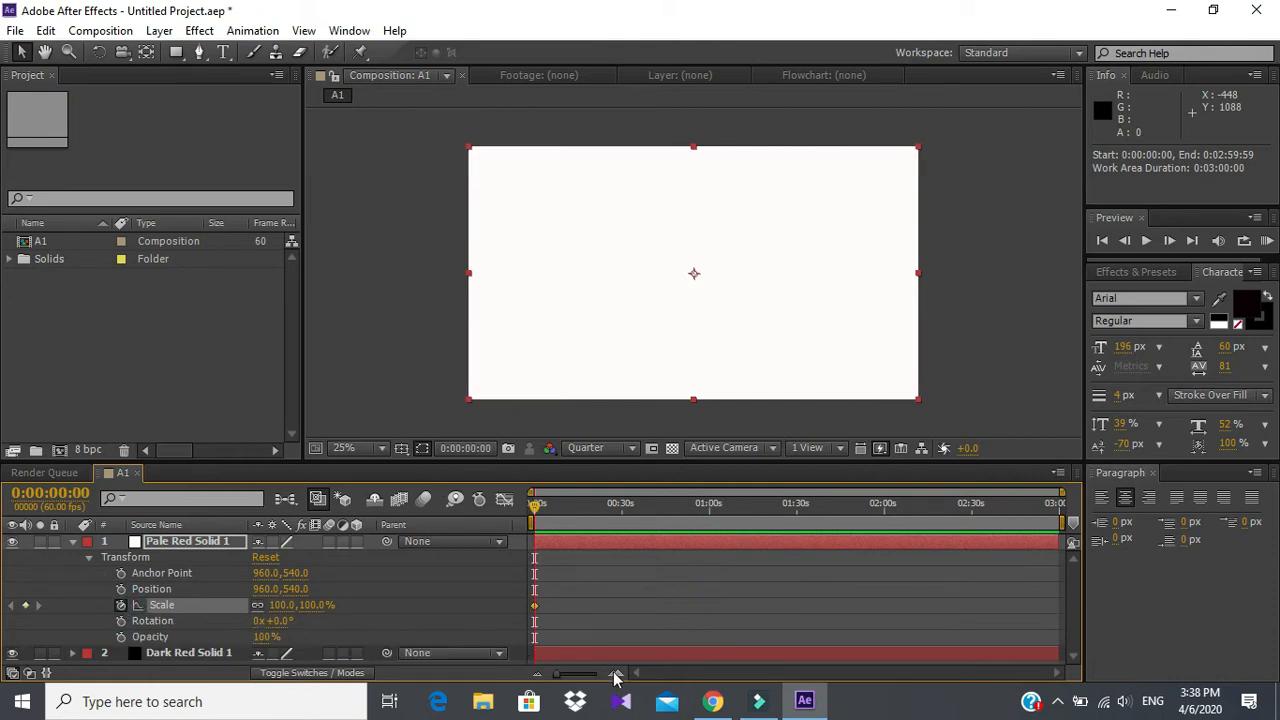
pyautogui.click(617, 674)
pyautogui.click(535, 674)
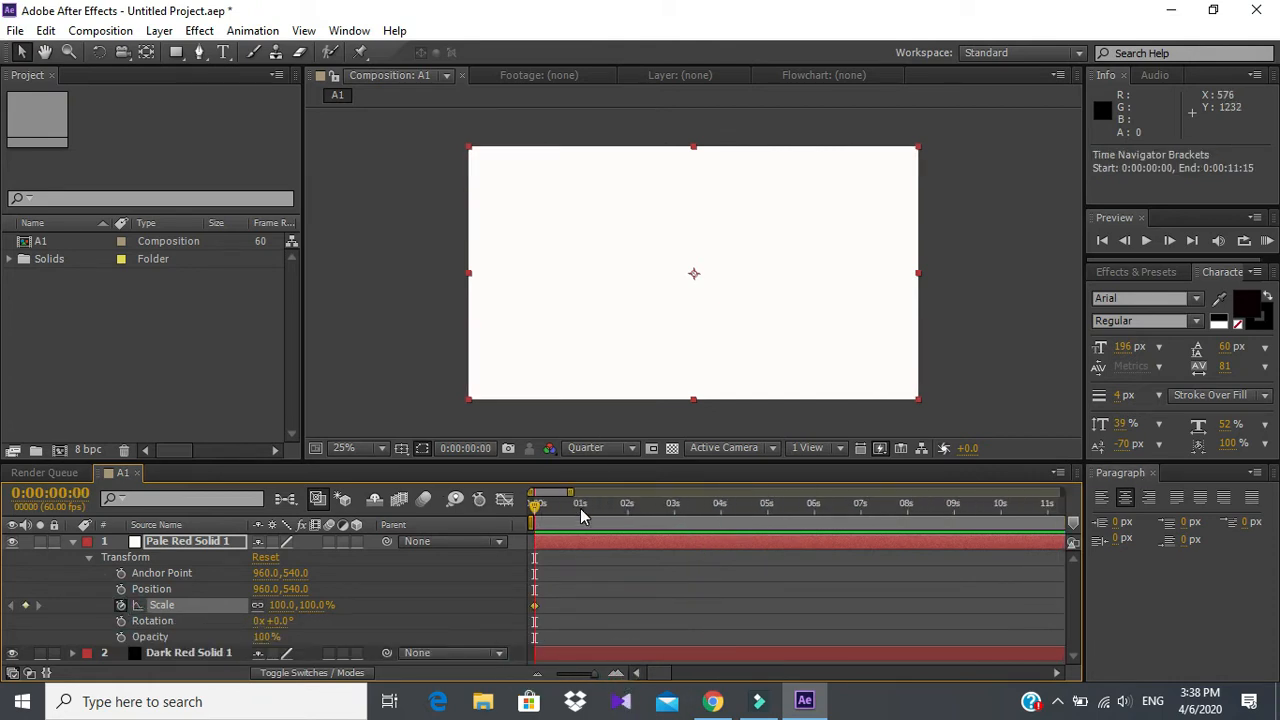
pyautogui.moveTo(295, 605); pyautogui.dragTo(222, 590)
pyautogui.moveTo(536, 514); pyautogui.dragTo(622, 512)
pyautogui.moveTo(283, 612); pyautogui.dragTo(397, 609)
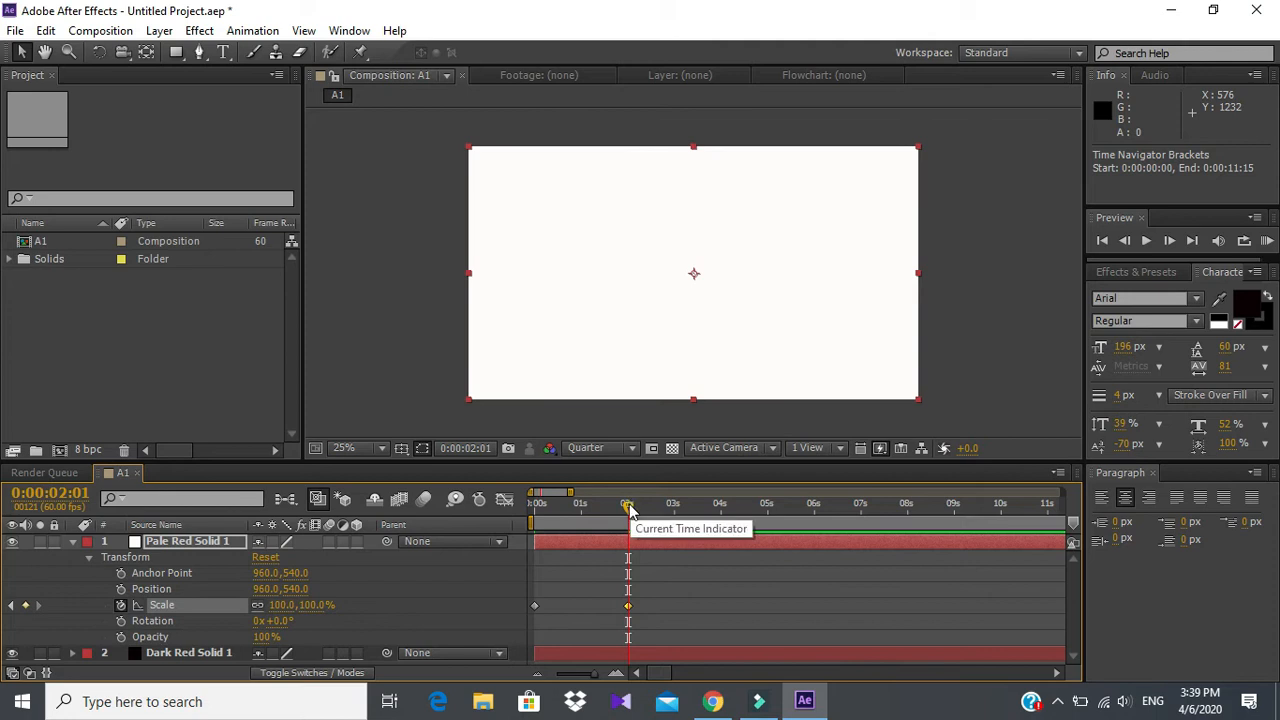
pyautogui.moveTo(629, 506); pyautogui.dragTo(470, 478)
pyautogui.press('space')
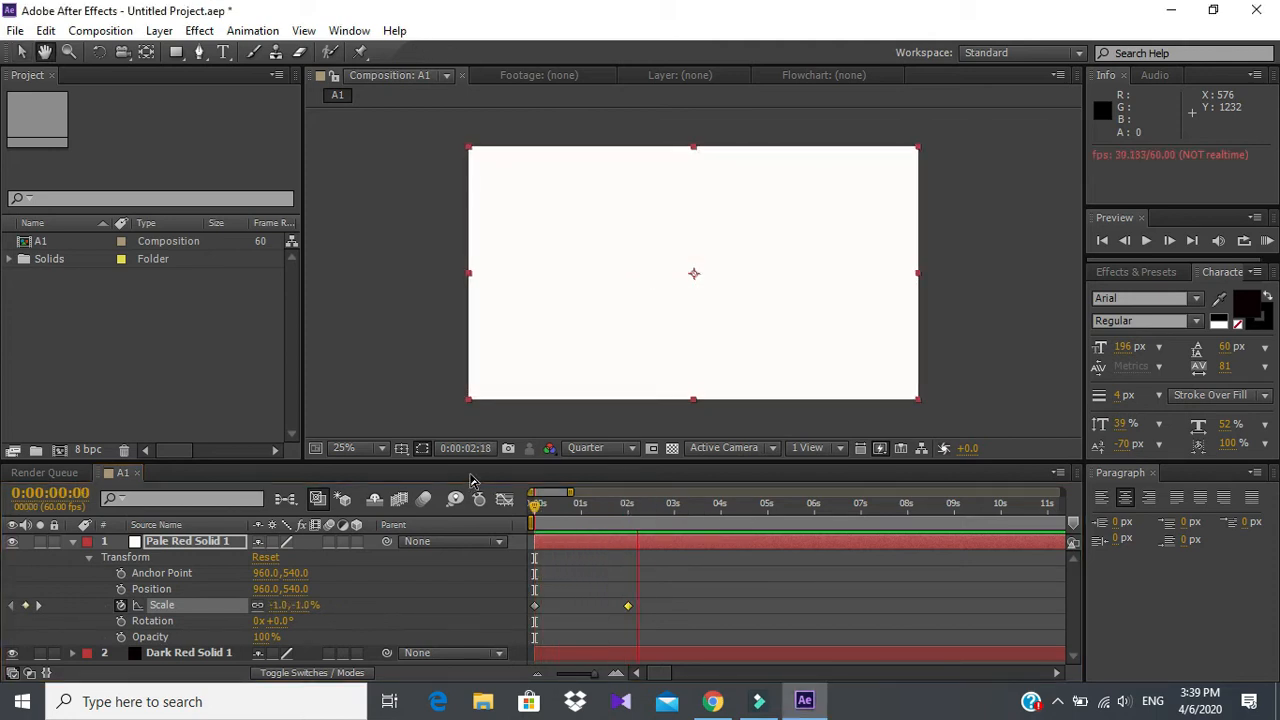
pyautogui.press('space')
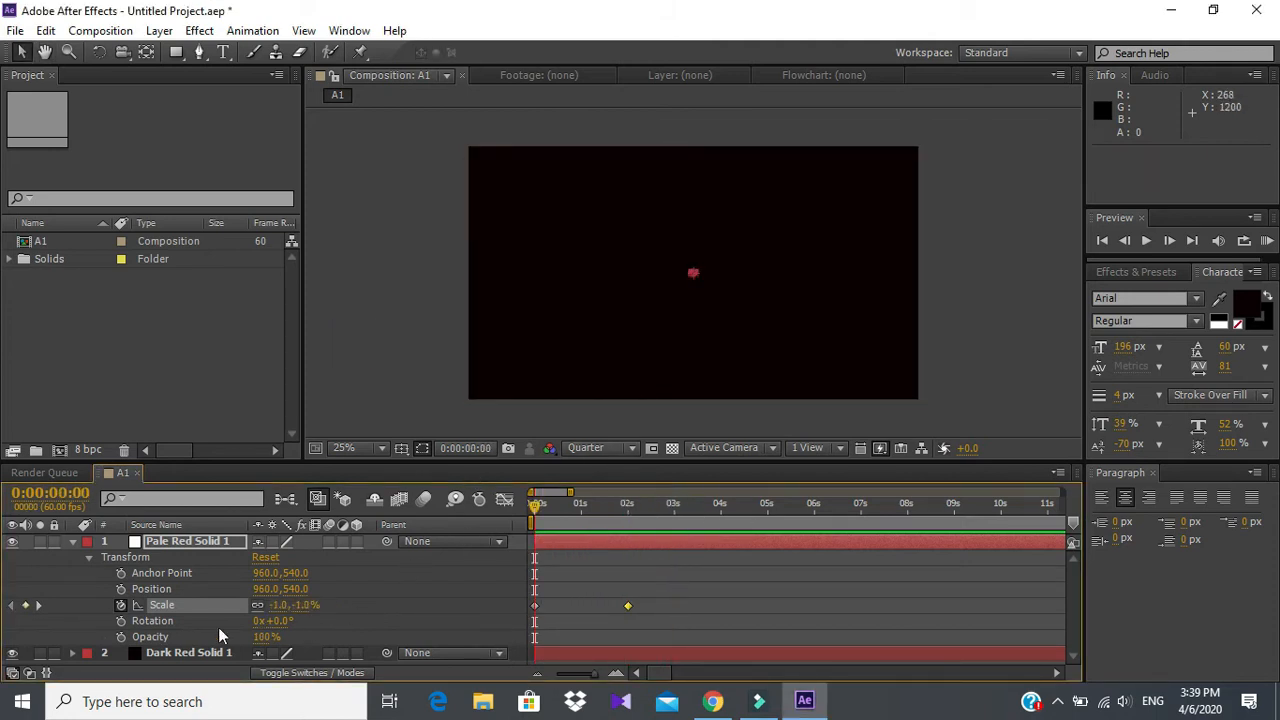
# Step: Animate the white solid's Rotation from 0° at 0:00:00:00 to 10x+180° at 0:00:01:59 and preview the spin
pyautogui.click(121, 621)
pyautogui.moveTo(540, 508); pyautogui.dragTo(629, 518)
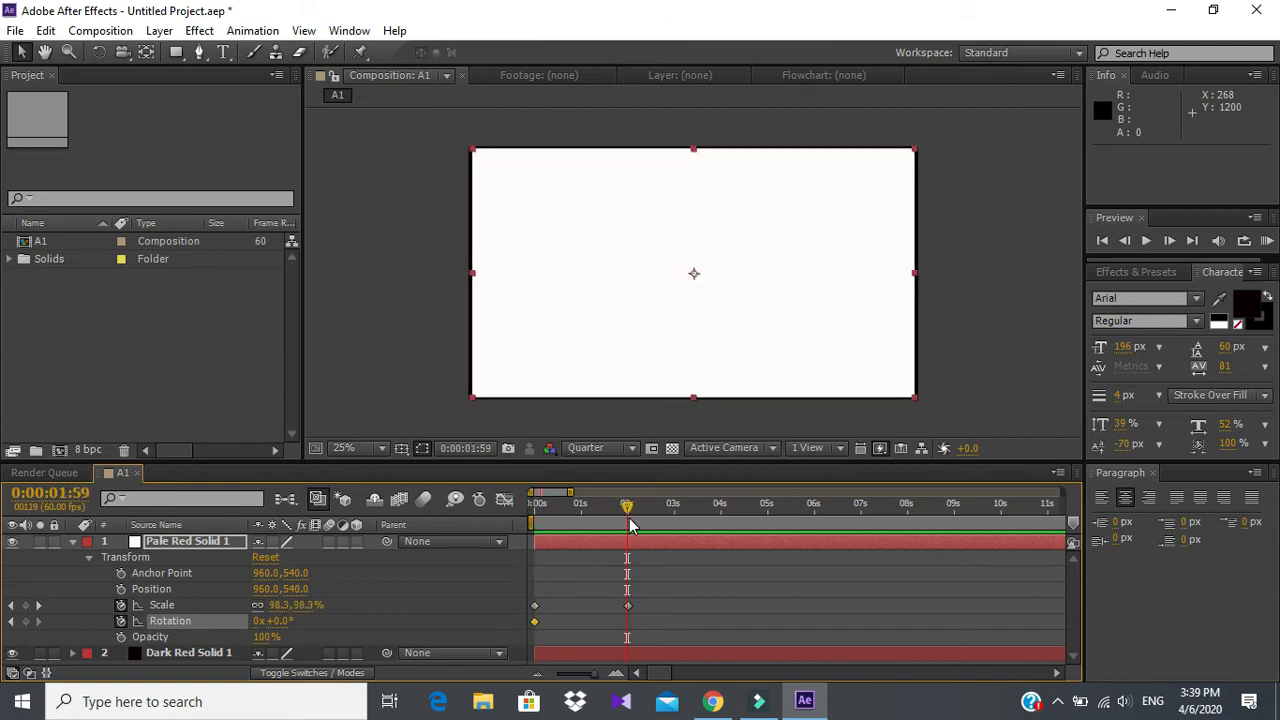
pyautogui.moveTo(274, 621); pyautogui.dragTo(433, 613)
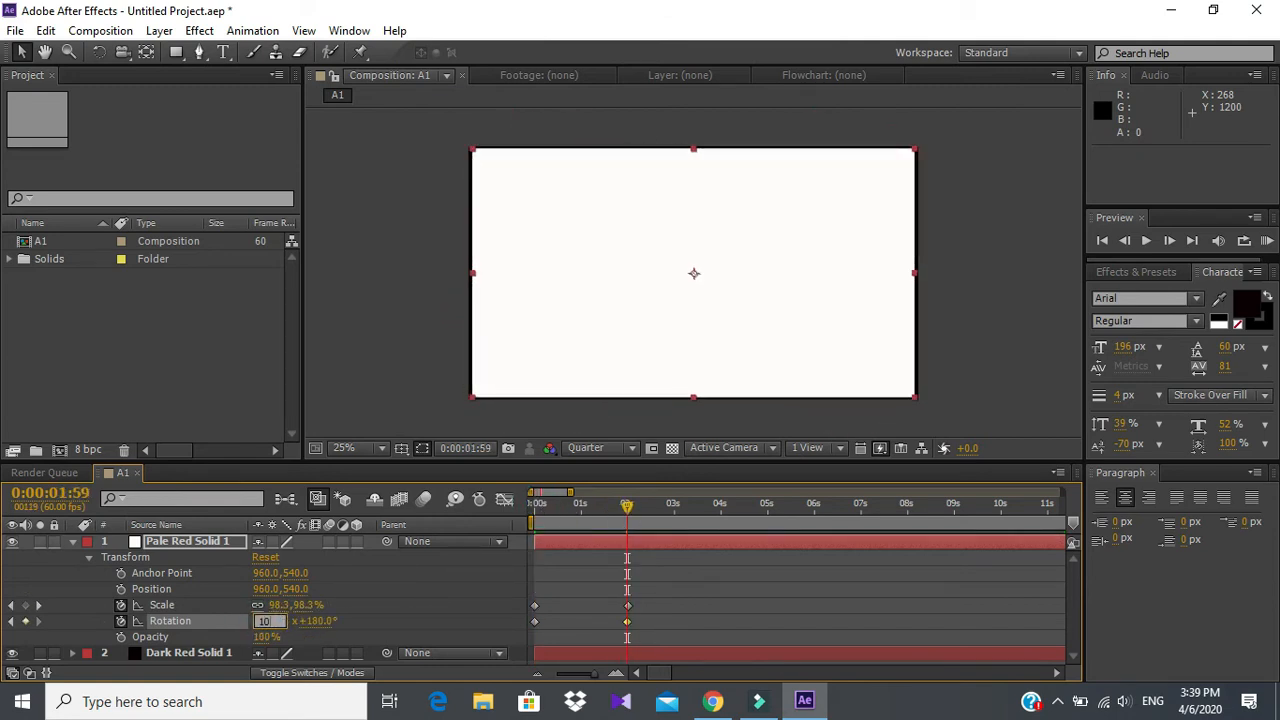
pyautogui.click(421, 290)
pyautogui.moveTo(628, 508); pyautogui.dragTo(484, 515)
pyautogui.press('space')
pyautogui.press('space')
# Step: Keyframe the white solid's Opacity to fade out from 100% at 0:00:02:01 to transparent at about 3.5 seconds, and preview it
pyautogui.click(535, 511)
pyautogui.moveTo(187, 637); pyautogui.dragTo(190, 644)
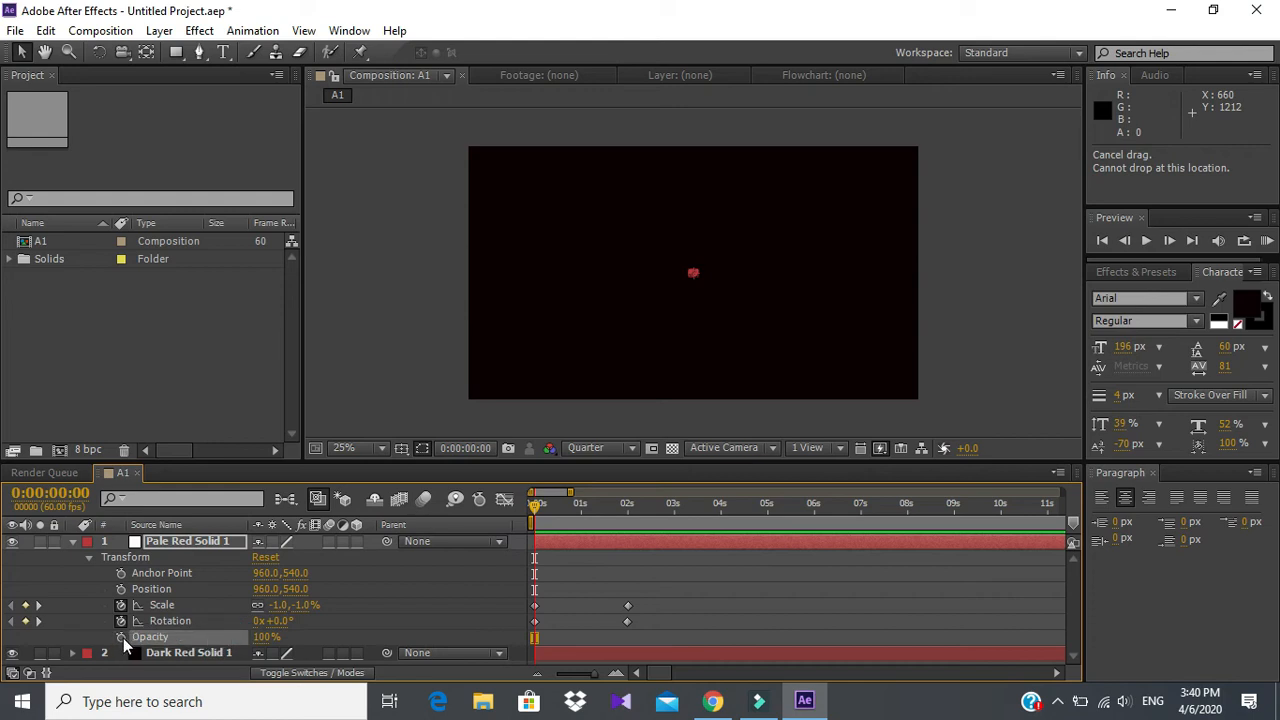
pyautogui.click(628, 508)
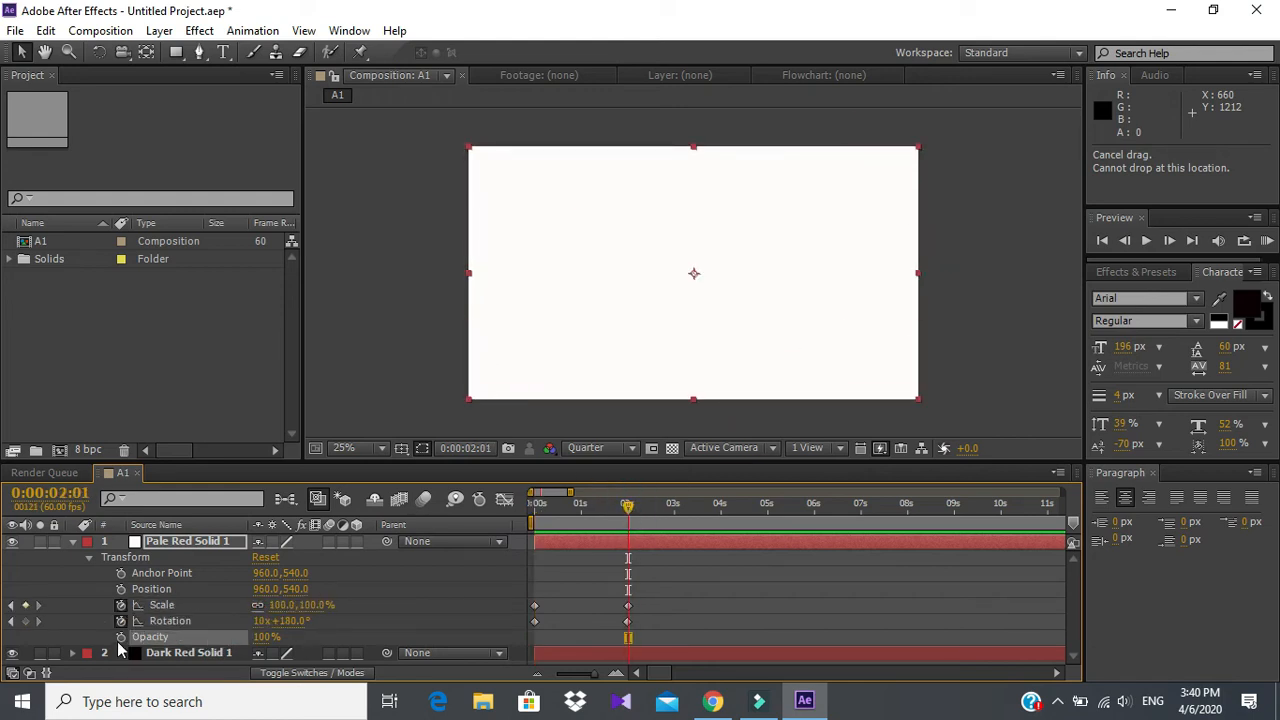
pyautogui.moveTo(265, 641); pyautogui.dragTo(147, 637)
pyautogui.press('space')
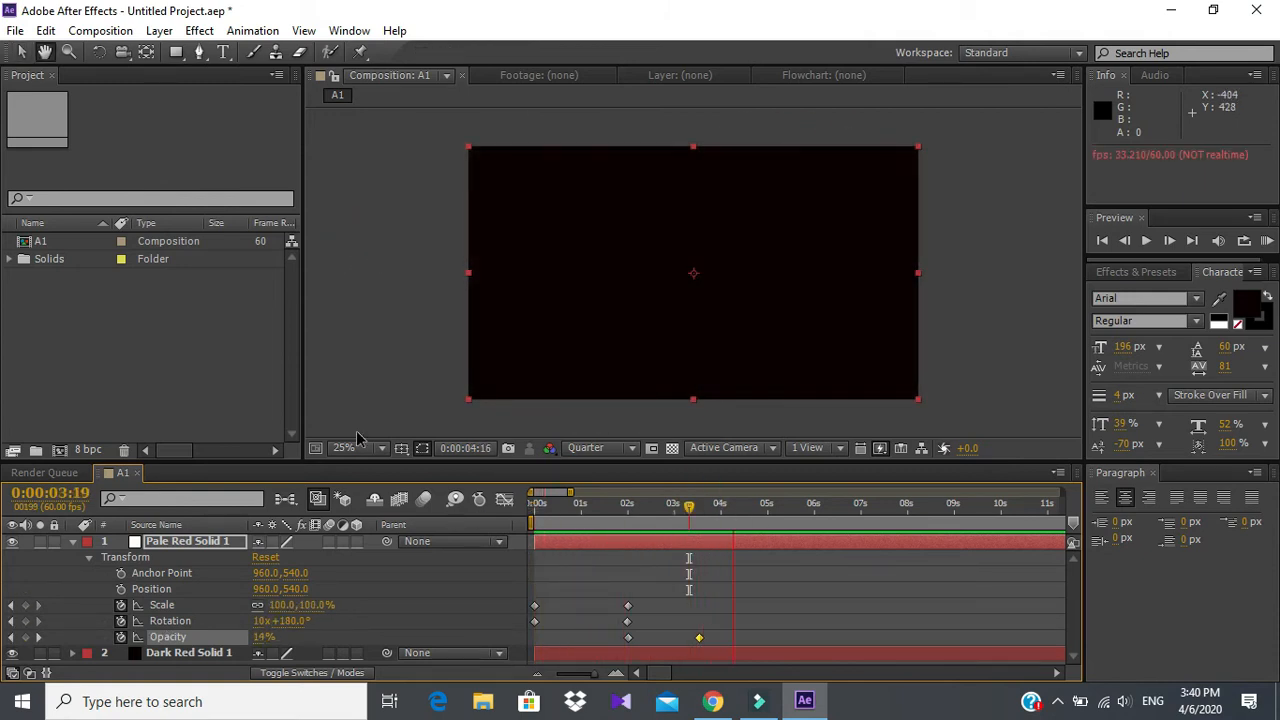
# Step: Collapse the white solid's properties and shorten the work area to end at 0:01:00:05
pyautogui.click(68, 541)
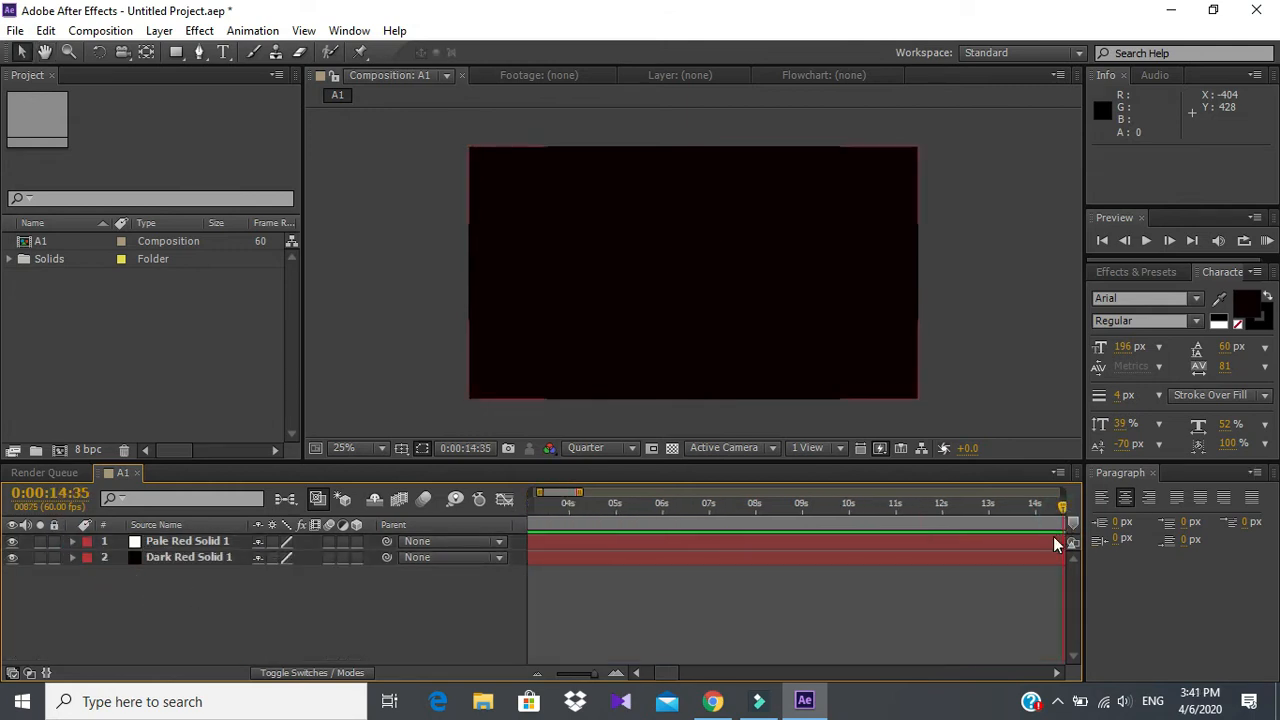
pyautogui.moveTo(592, 673); pyautogui.dragTo(531, 684)
pyautogui.moveTo(1069, 522); pyautogui.dragTo(714, 543)
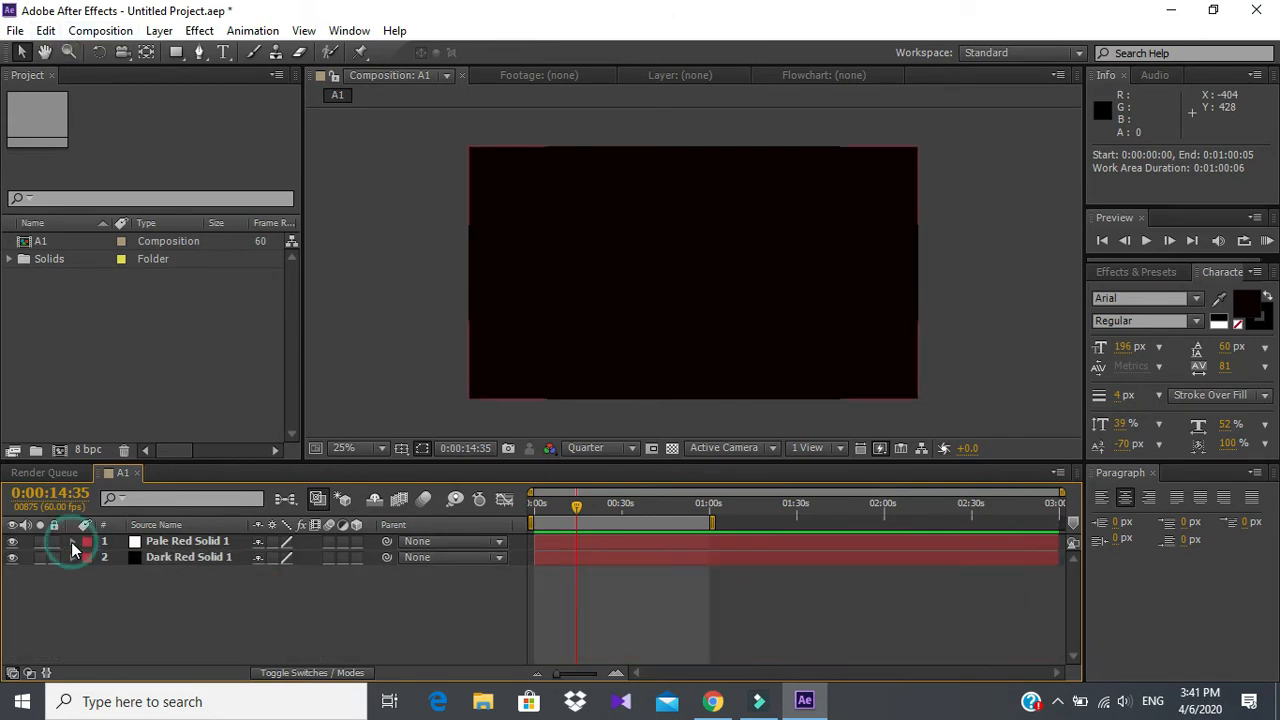
pyautogui.click(15, 30)
pyautogui.moveTo(80, 245)
pyautogui.click(322, 248)
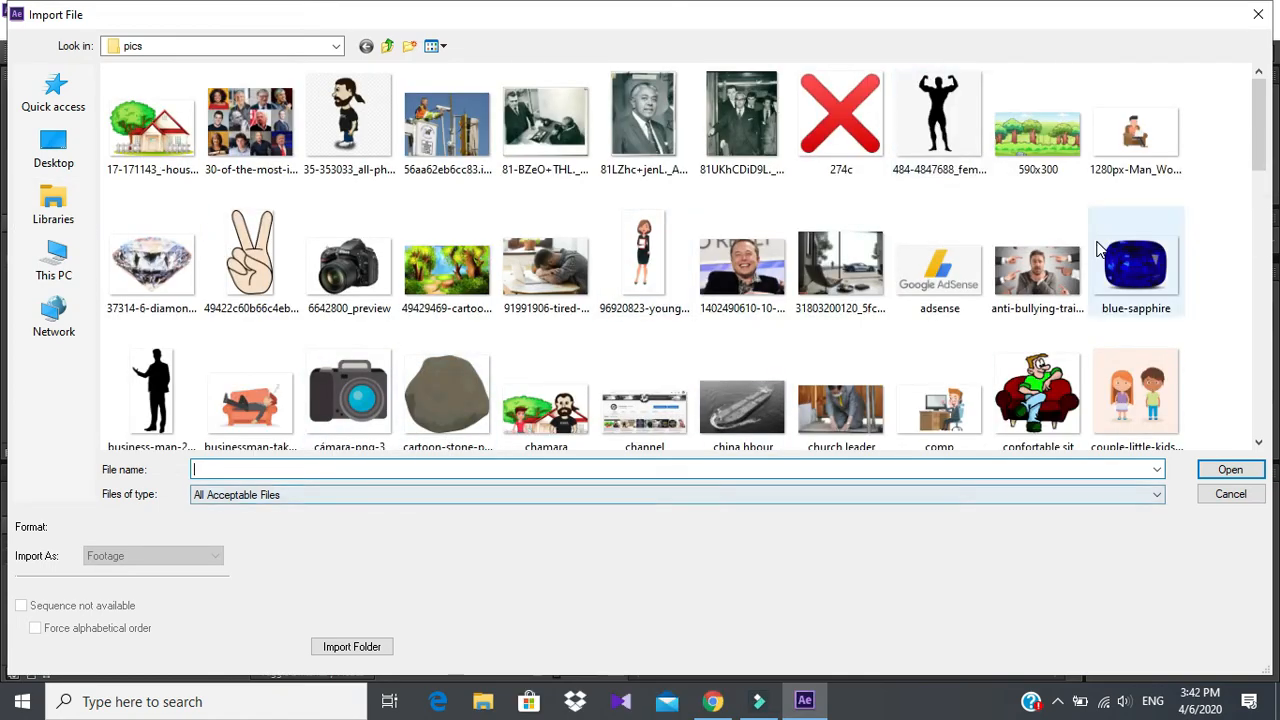
pyautogui.doubleClick(929, 141)
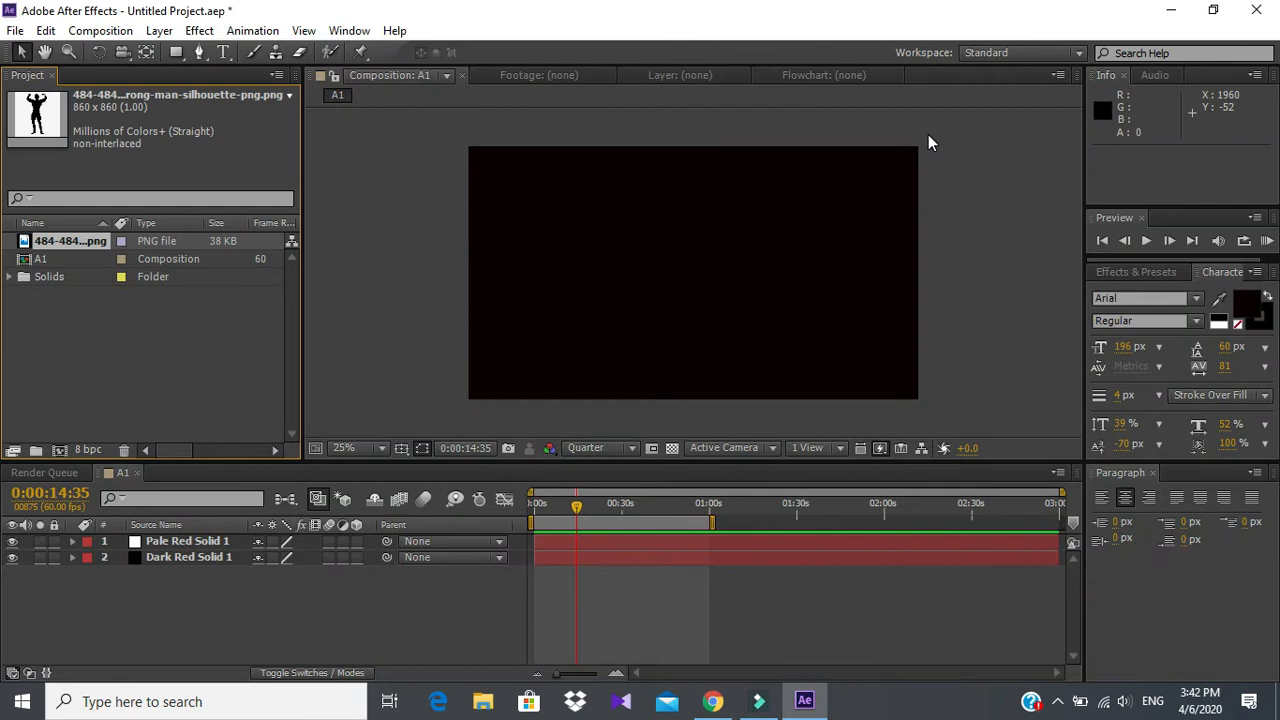
pyautogui.moveTo(182, 549); pyautogui.dragTo(298, 510)
pyautogui.moveTo(577, 507); pyautogui.dragTo(540, 503)
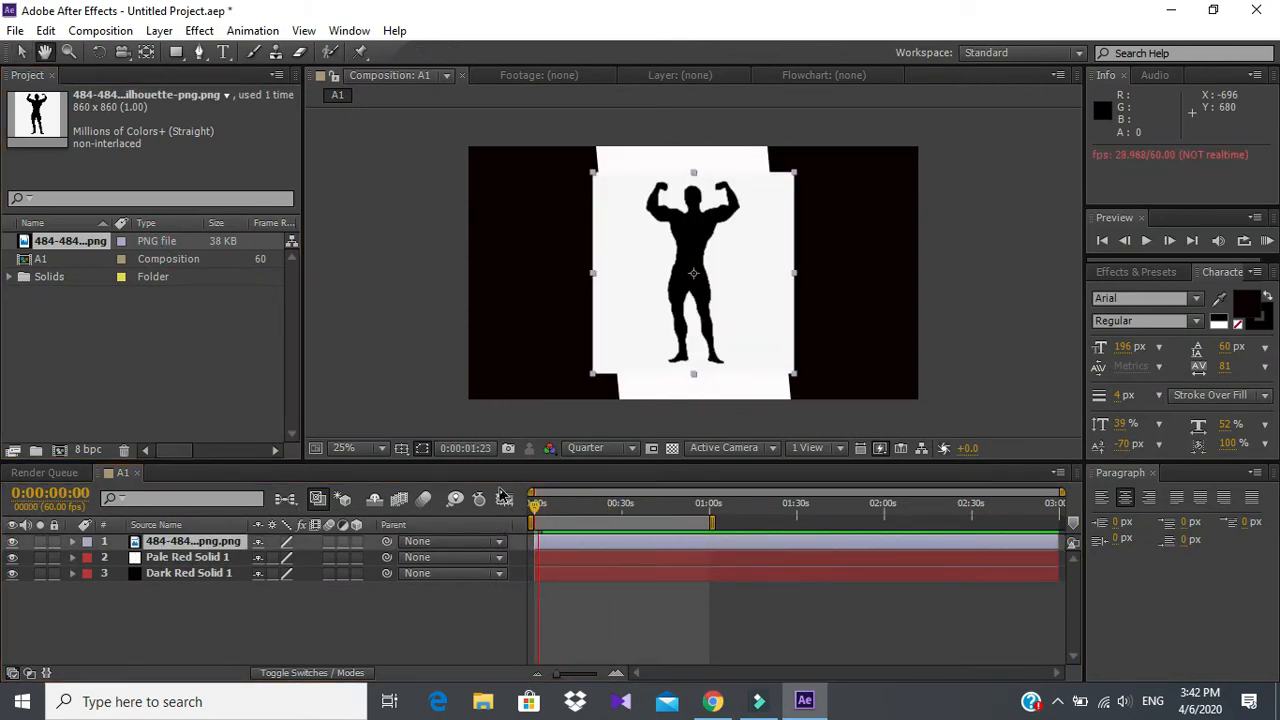
pyautogui.press('space')
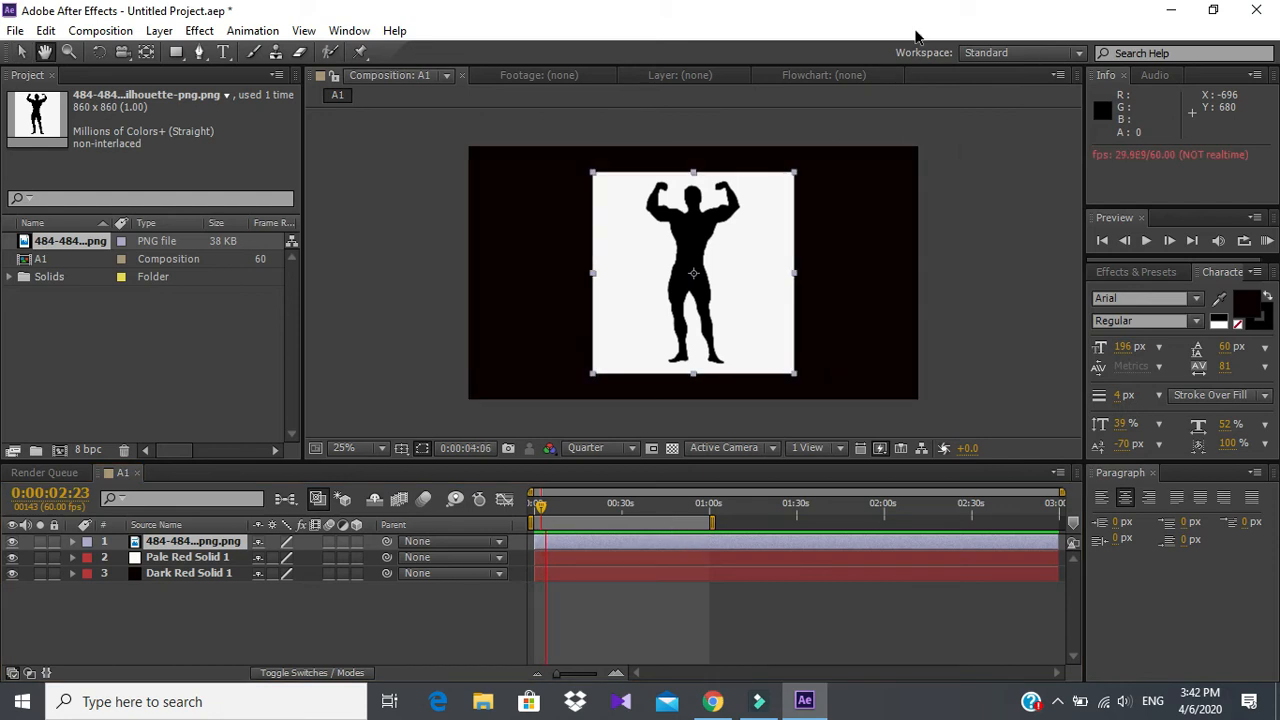
# Step: Expand the silhouette layer's Transform properties and trim the layer to end at 0:01:02:40
pyautogui.click(72, 541)
pyautogui.click(89, 557)
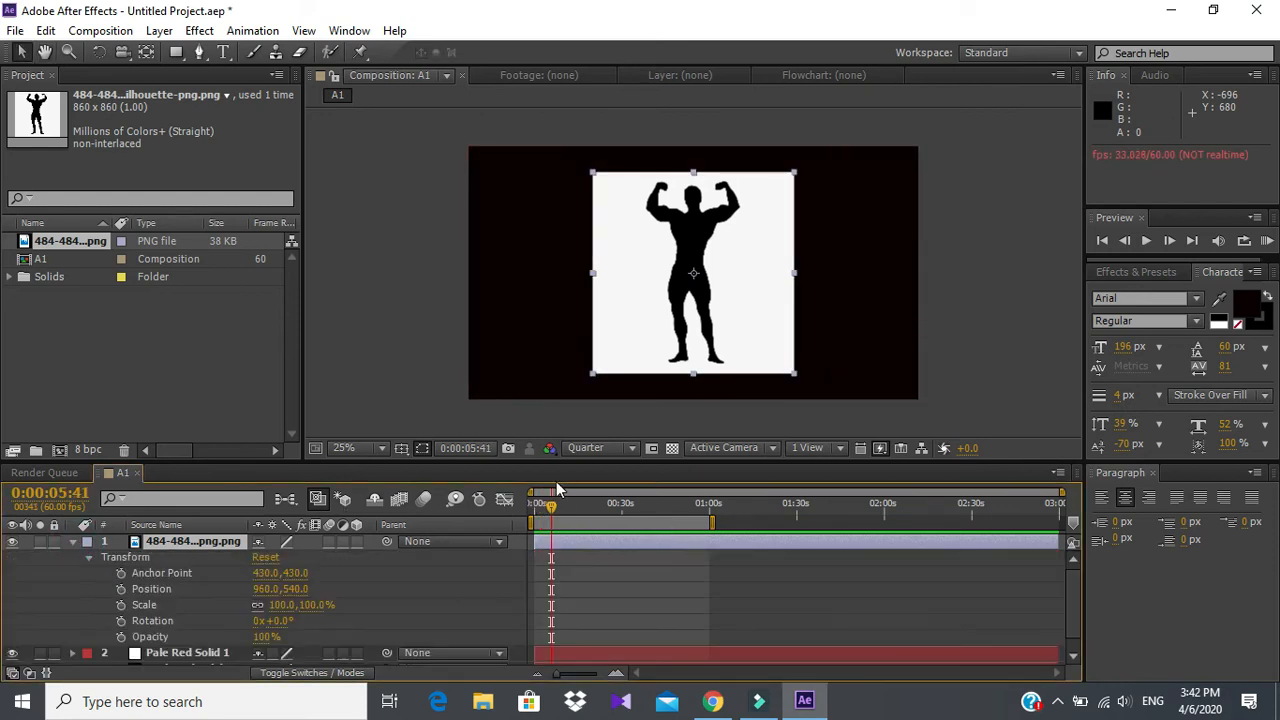
pyautogui.click(543, 541)
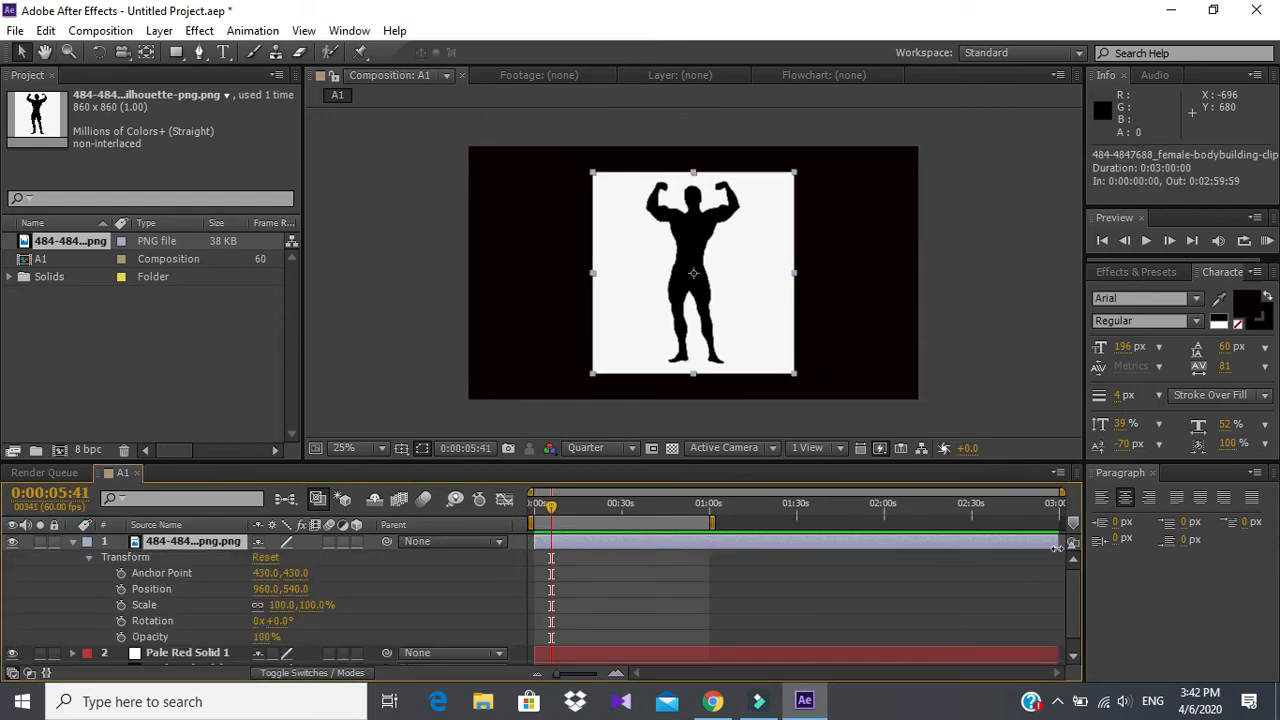
pyautogui.moveTo(1058, 541); pyautogui.dragTo(720, 582)
pyautogui.moveTo(565, 503); pyautogui.dragTo(525, 505)
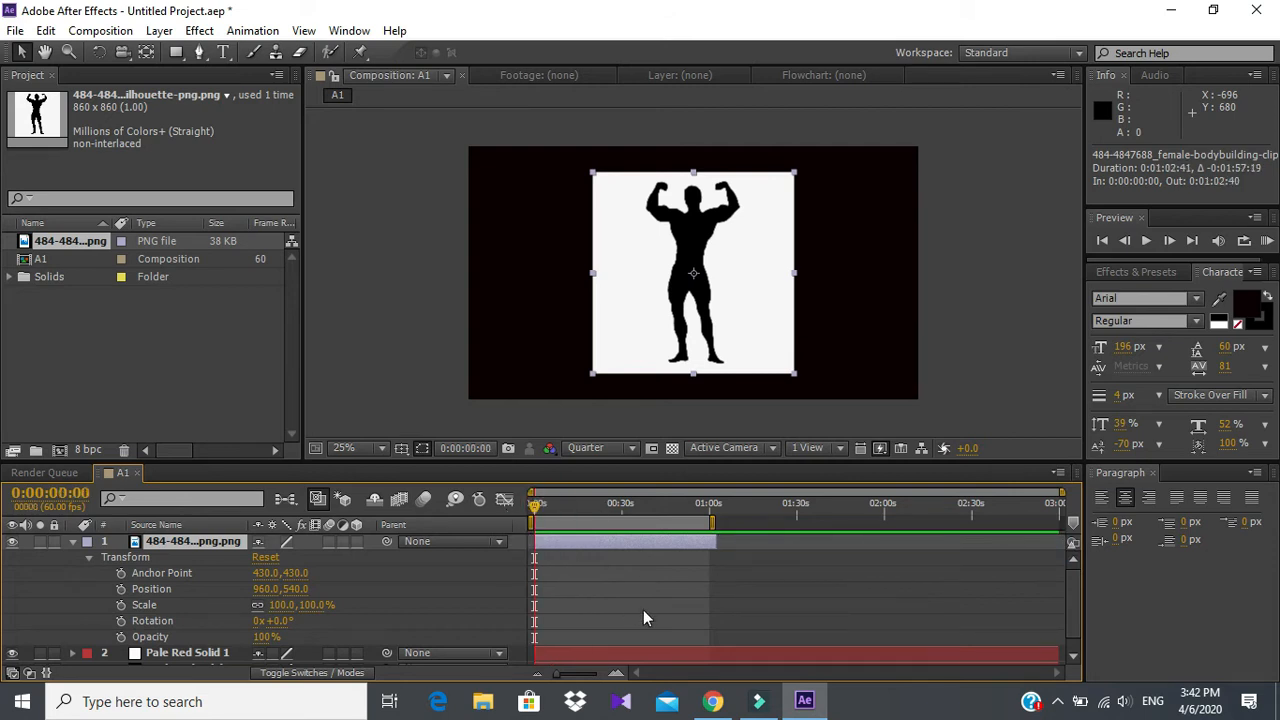
# Step: Make the silhouette layer start at 0:00:02:02, where the white solid's rotation ends, and preview the timing
pyautogui.scroll(-1, 643, 609)
pyautogui.click(72, 639)
pyautogui.scroll(-2, 574, 566)
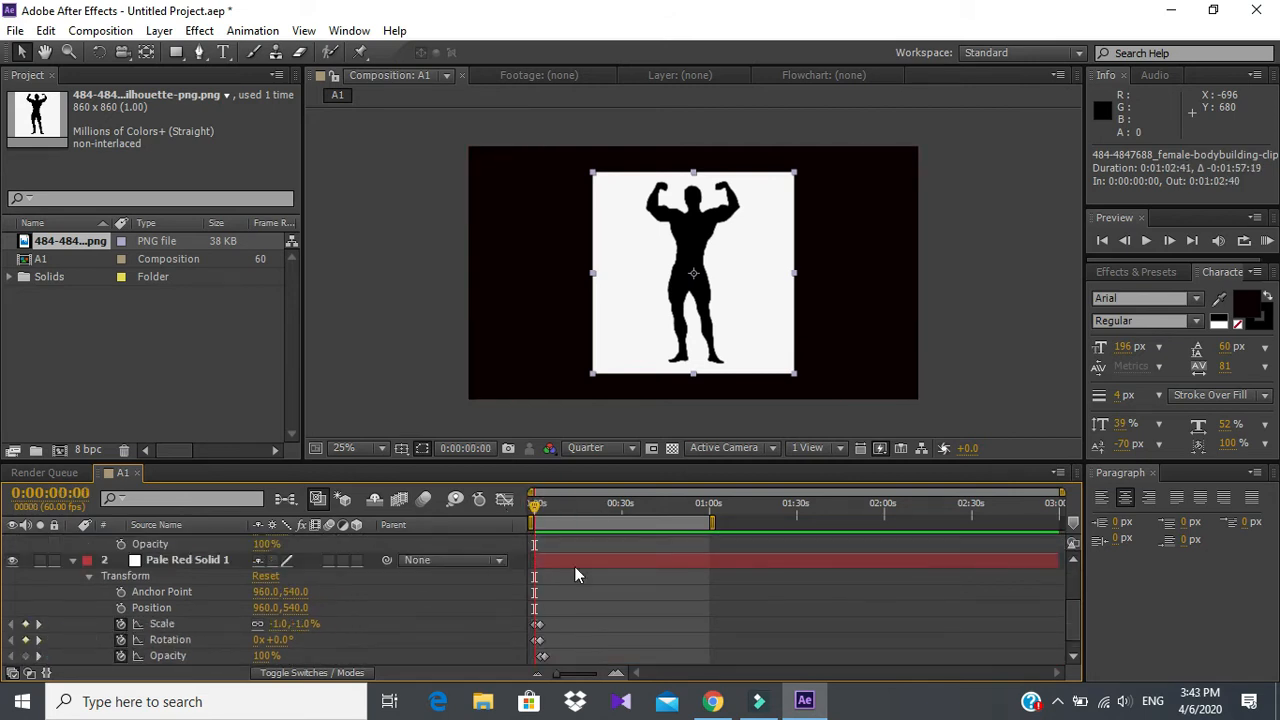
pyautogui.click(614, 673)
pyautogui.click(720, 623)
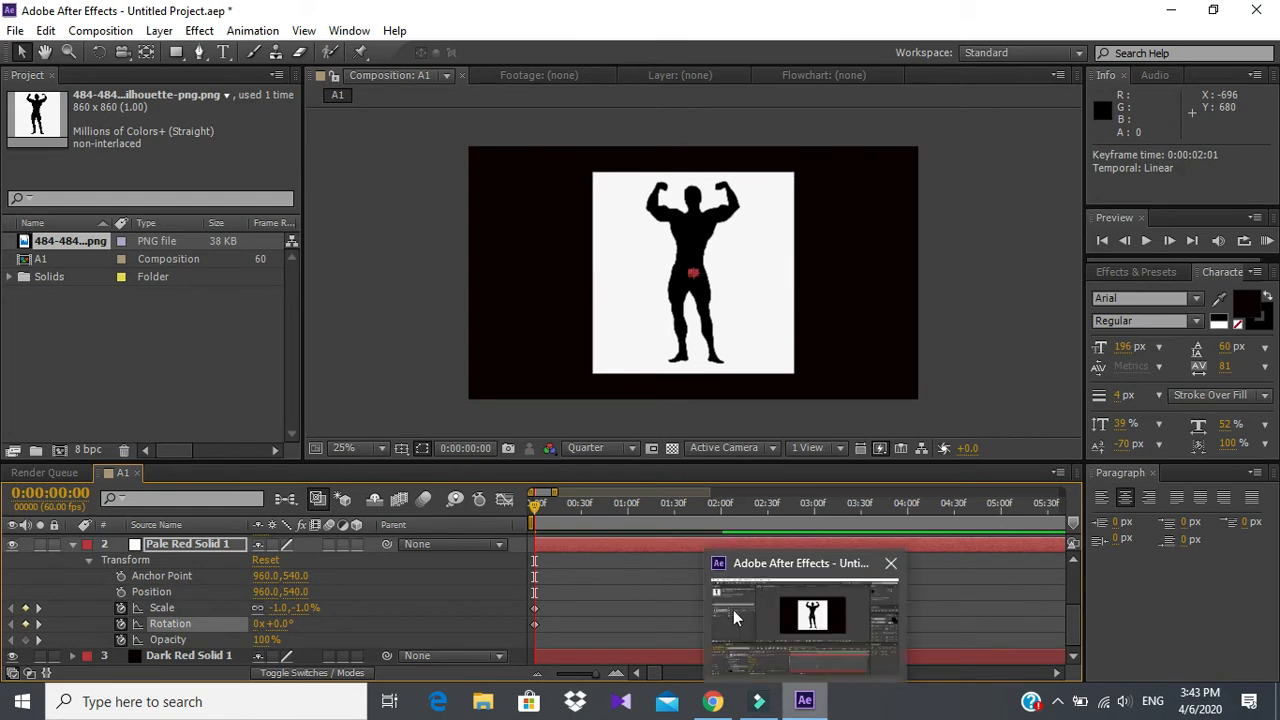
pyautogui.scroll(1, 629, 555)
pyautogui.click(723, 503)
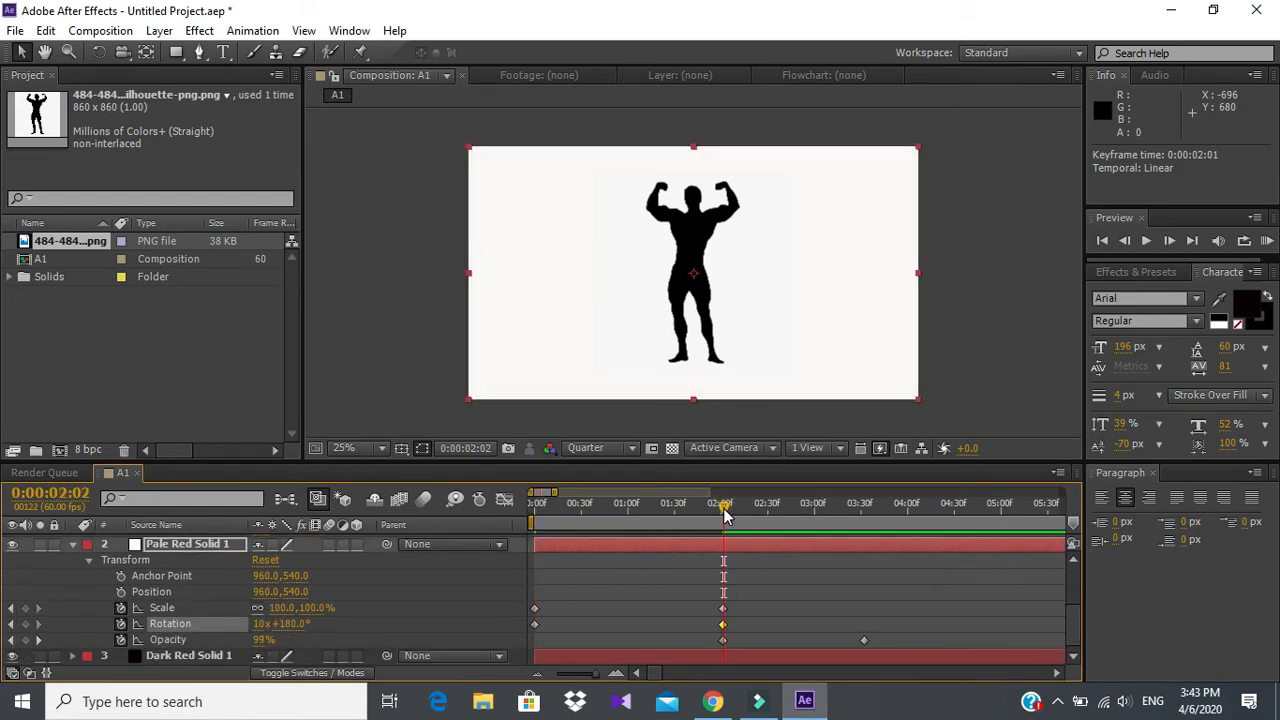
pyautogui.scroll(3, 600, 590)
pyautogui.click(535, 541)
pyautogui.moveTo(535, 541); pyautogui.dragTo(721, 535)
pyautogui.press('Home')
pyautogui.click(573, 505)
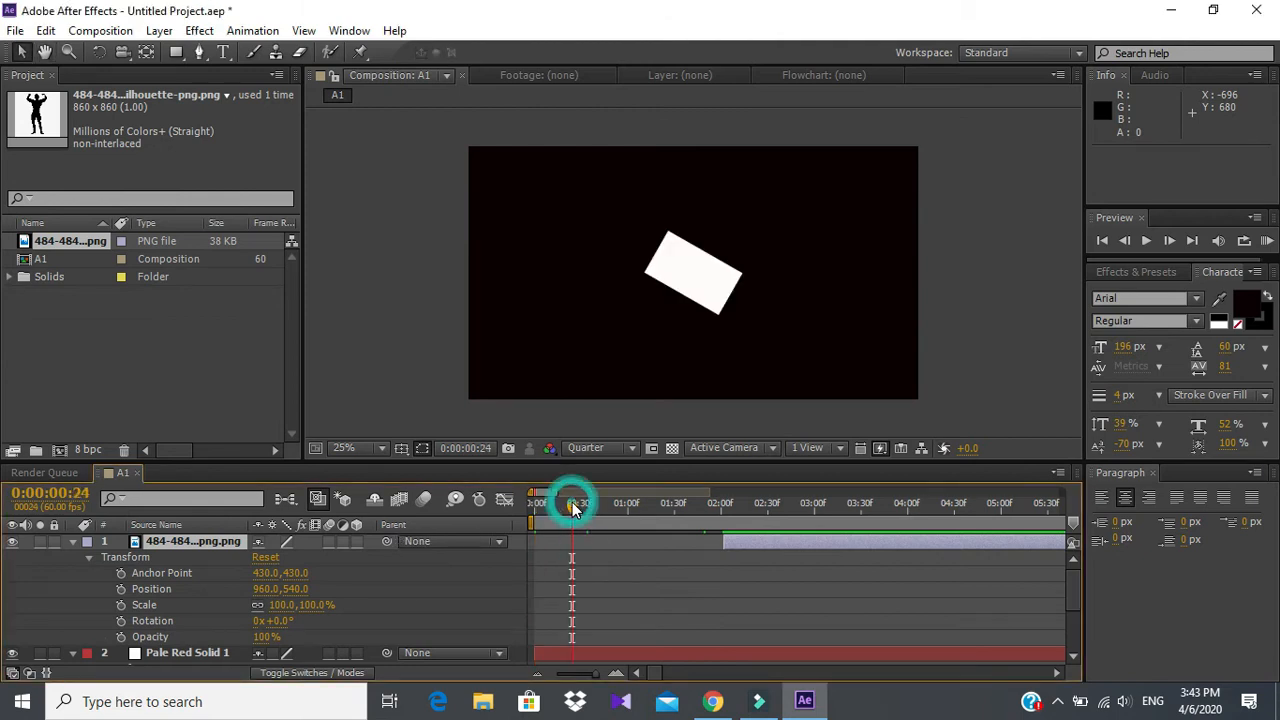
pyautogui.press('space')
pyautogui.press('space')
# Step: Stretch the silhouette image to 226.5% by 135.3% so it fills the frame, and preview the result
pyautogui.moveTo(794, 373); pyautogui.dragTo(1080, 400)
pyautogui.click(583, 505)
pyautogui.press('space')
pyautogui.press('space')
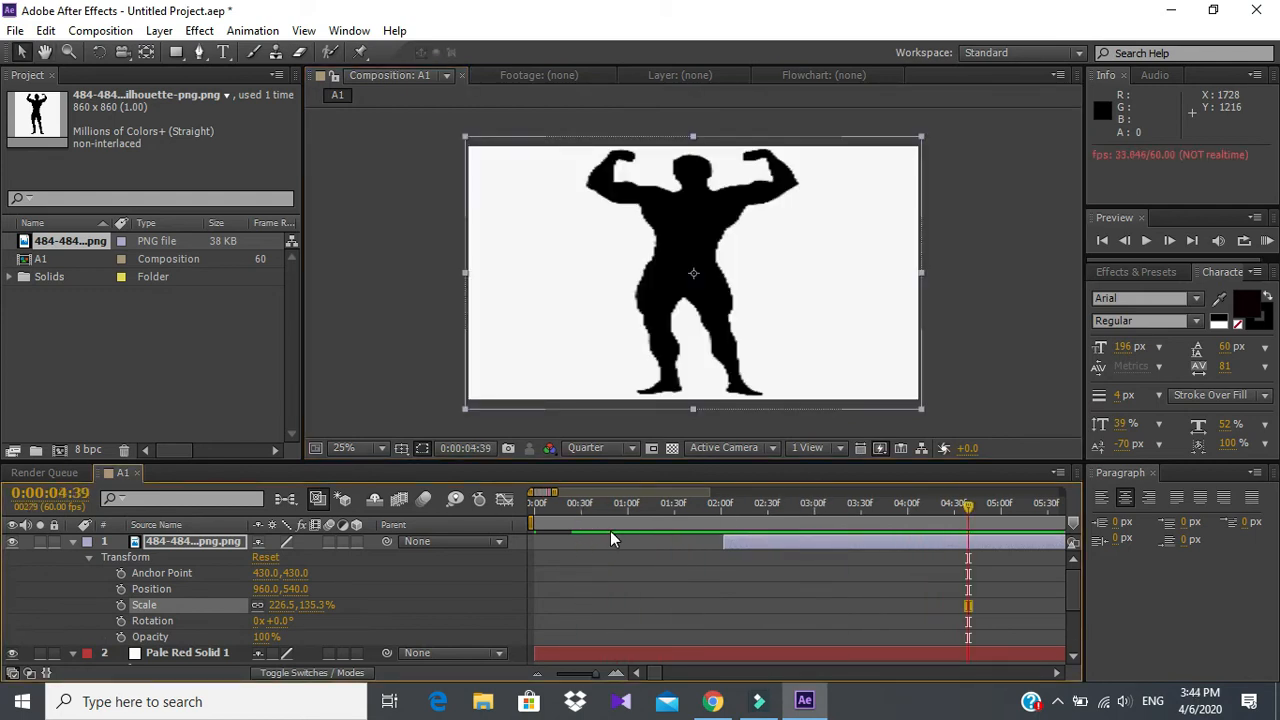
# Step: Set the silhouette layer's scale to 0% at its start, 0:00:02:02
pyautogui.click(726, 506)
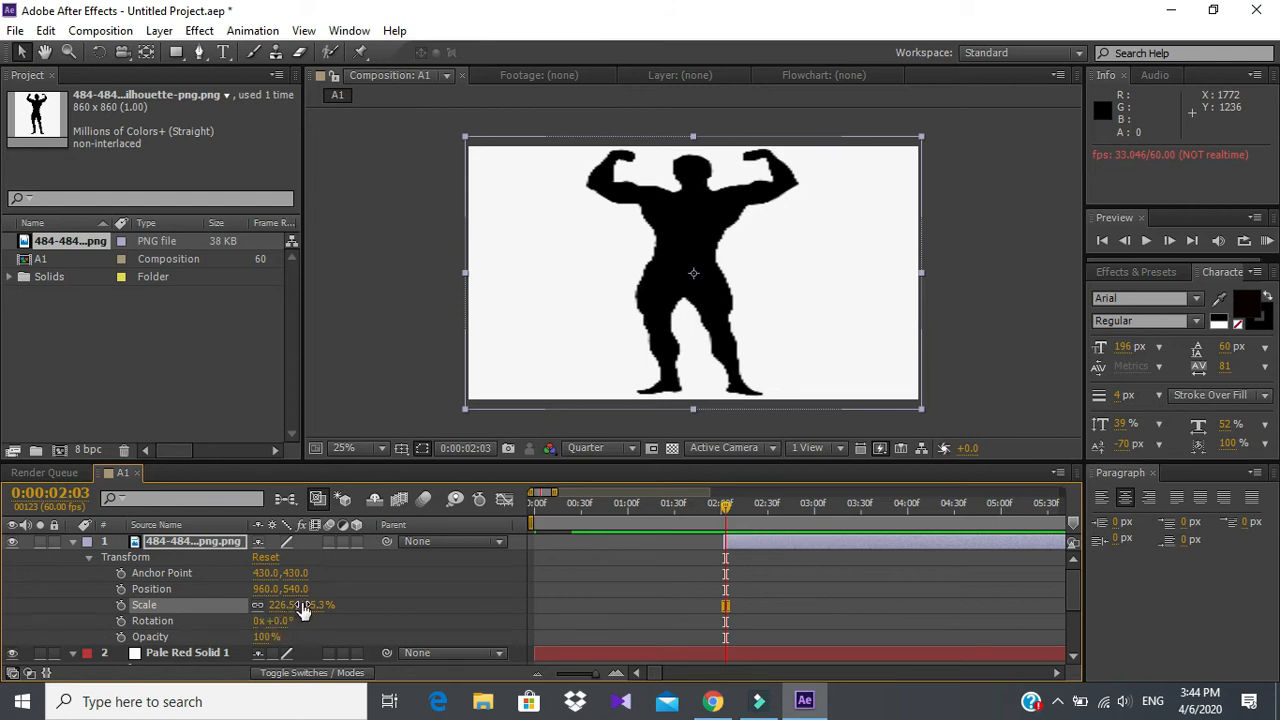
pyautogui.click(615, 672)
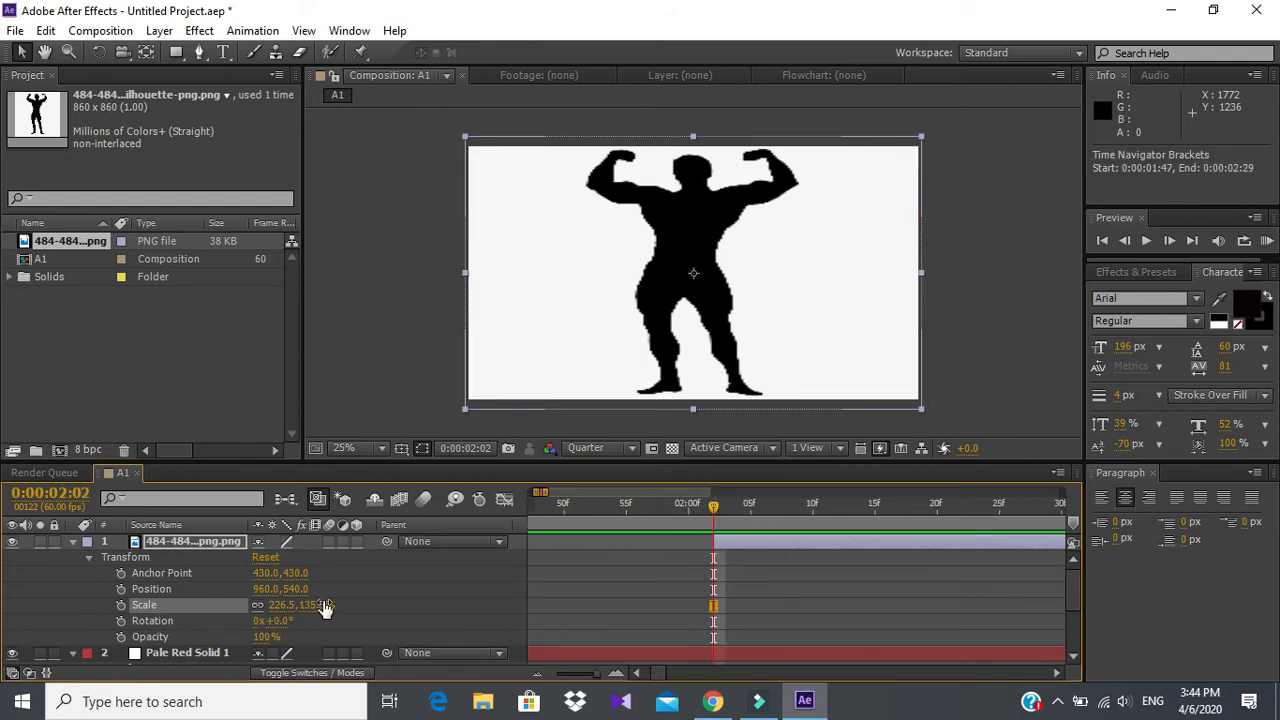
pyautogui.moveTo(310, 605); pyautogui.dragTo(190, 606)
pyautogui.click(300, 605)
pyautogui.press('Return')
pyautogui.press('pagedown')
pyautogui.press('pagedown')
pyautogui.click(537, 673)
pyautogui.click(537, 673)
# Step: Keyframe the silhouette's scale from 0% at the layer's start to 251% by 133% at 0:00:02:25, with rotation at 0°
pyautogui.moveTo(657, 506); pyautogui.dragTo(680, 502)
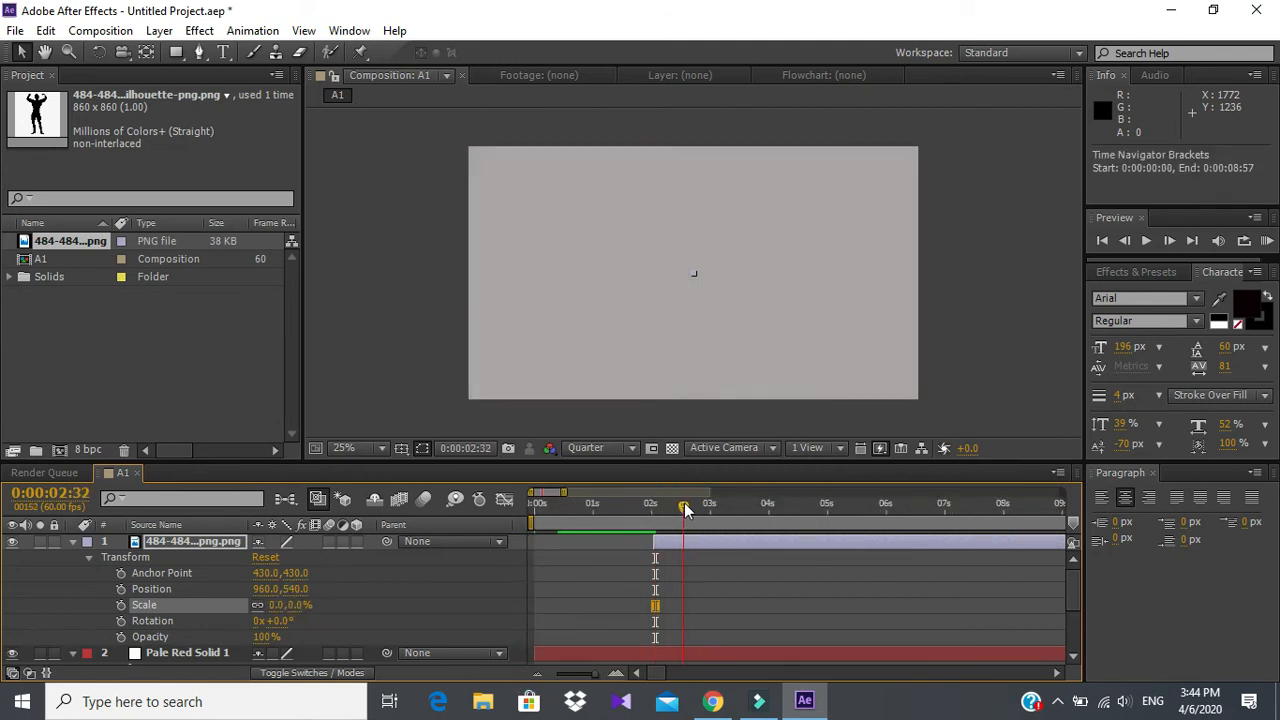
pyautogui.moveTo(278, 621); pyautogui.dragTo(320, 621)
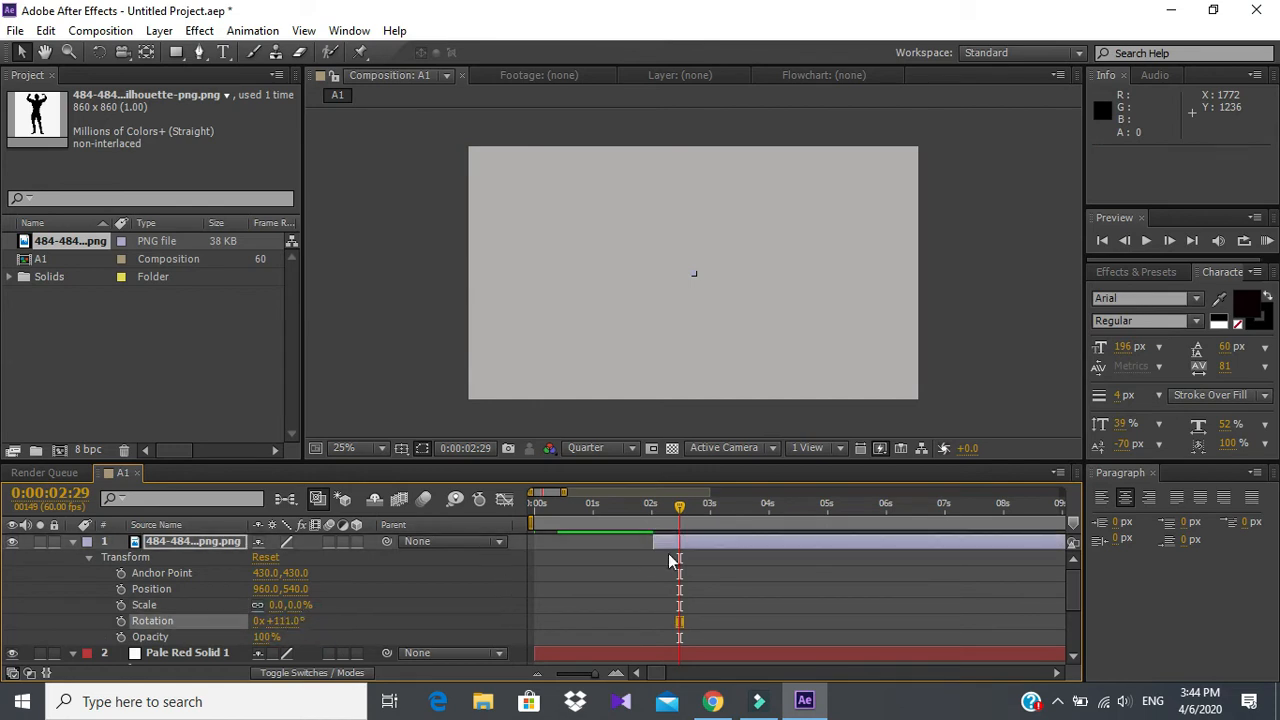
pyautogui.click(653, 507)
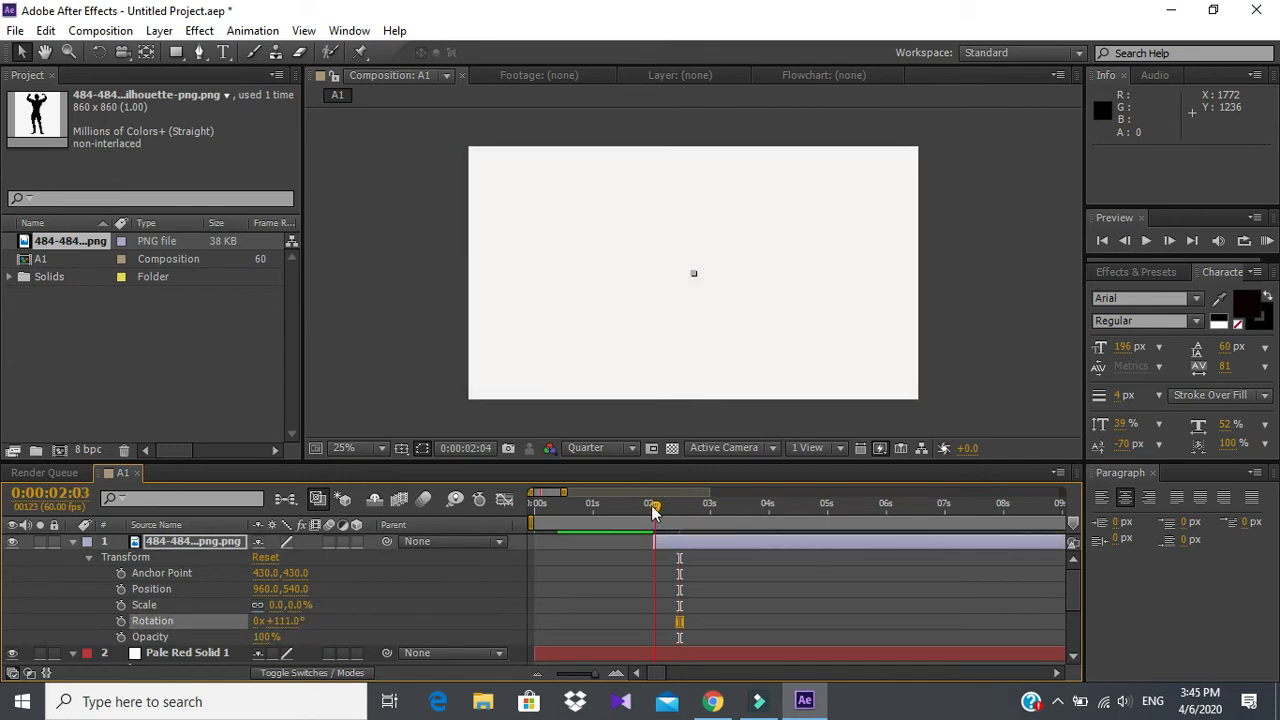
pyautogui.click(121, 605)
pyautogui.moveTo(653, 506); pyautogui.dragTo(676, 505)
pyautogui.moveTo(276, 620)
pyautogui.mouseDown()
pyautogui.moveTo(290, 628)
pyautogui.moveTo(260, 620)
pyautogui.mouseUp()
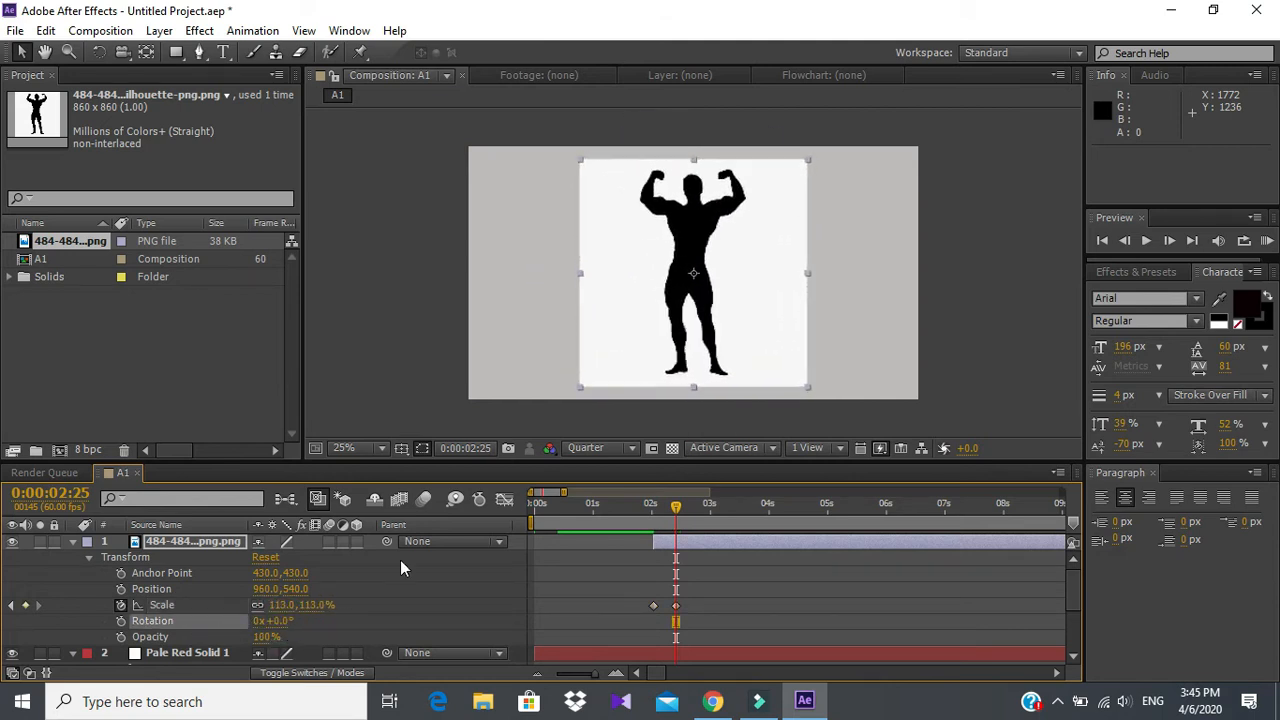
pyautogui.moveTo(808, 387); pyautogui.dragTo(956, 405)
# Step: Preview the silhouette's growth from the beginning of the composition
pyautogui.click(660, 510)
pyautogui.moveTo(660, 510); pyautogui.dragTo(499, 514)
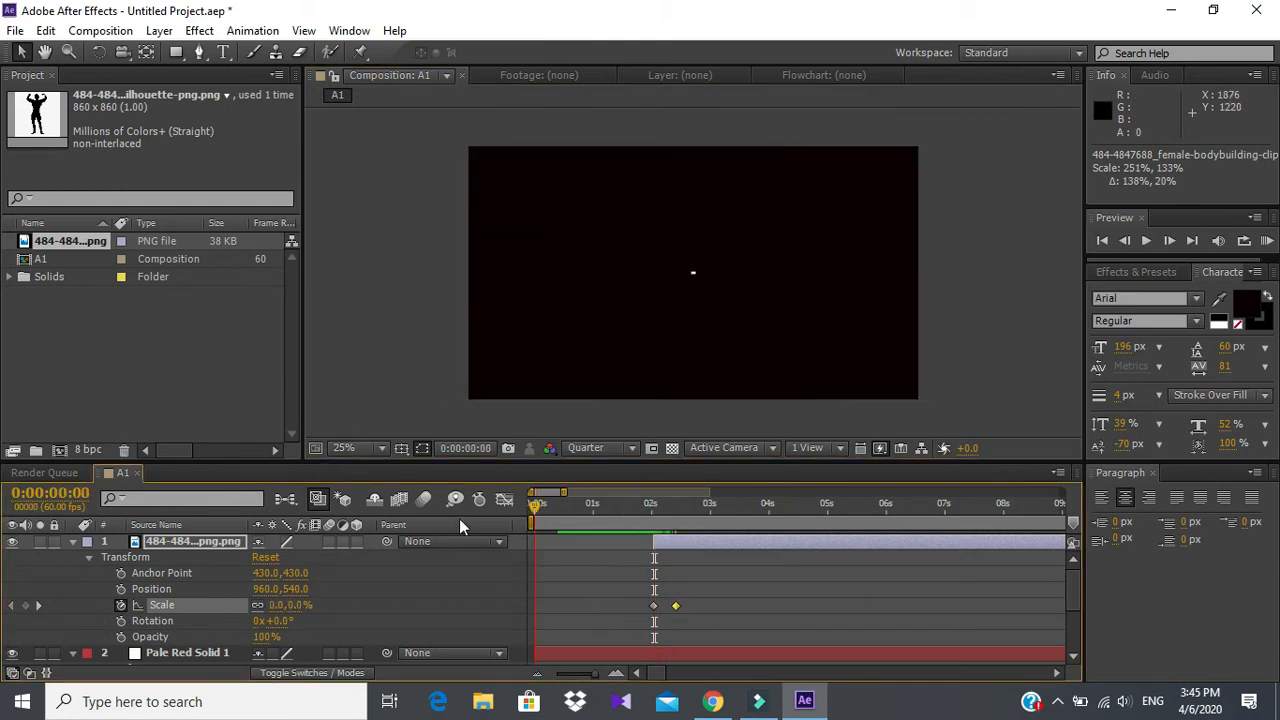
pyautogui.press('space')
pyautogui.press('space')
pyautogui.press('space')
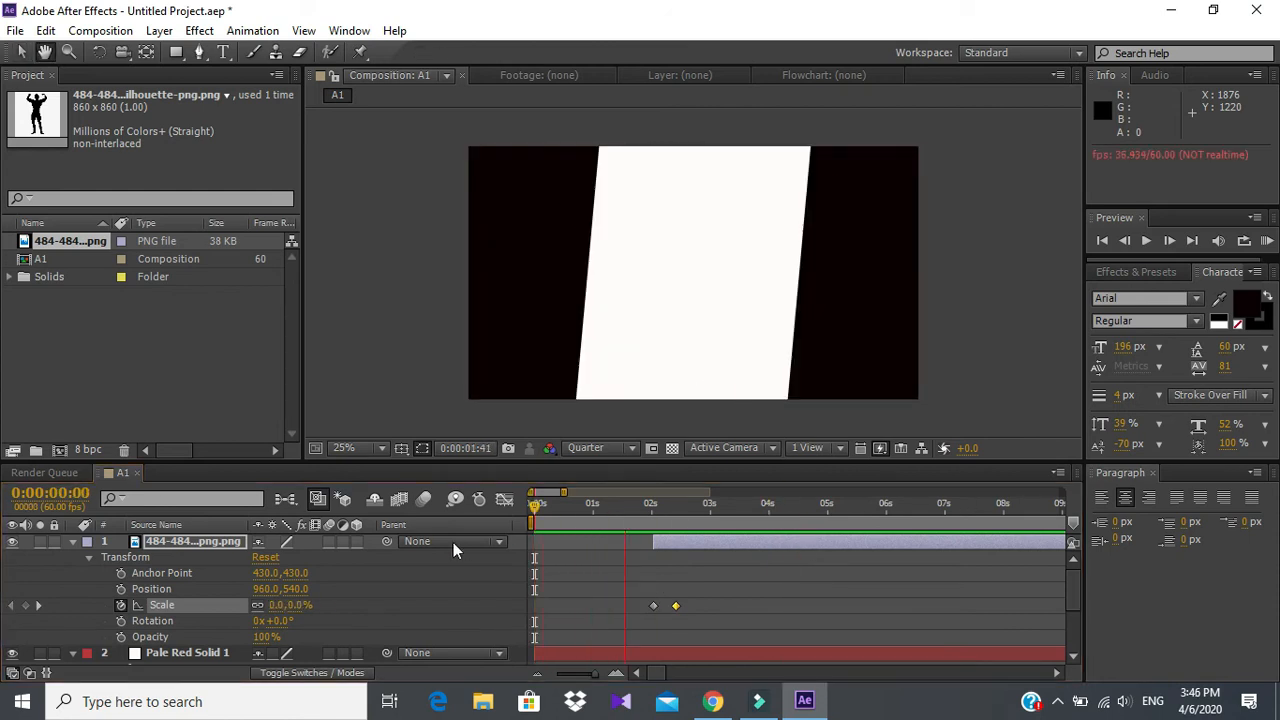
# Step: Shift the silhouette layer to start at 0:00:01:38 and keyframe its rotation from 0 to 10 full turns at 0:00:02:03
pyautogui.moveTo(660, 508)
pyautogui.mouseDown()
pyautogui.moveTo(638, 545)
pyautogui.moveTo(588, 505)
pyautogui.moveTo(653, 508)
pyautogui.mouseUp()
pyautogui.press('space')
pyautogui.click(120, 621)
pyautogui.click(340, 622)
pyautogui.moveTo(278, 621); pyautogui.dragTo(571, 581)
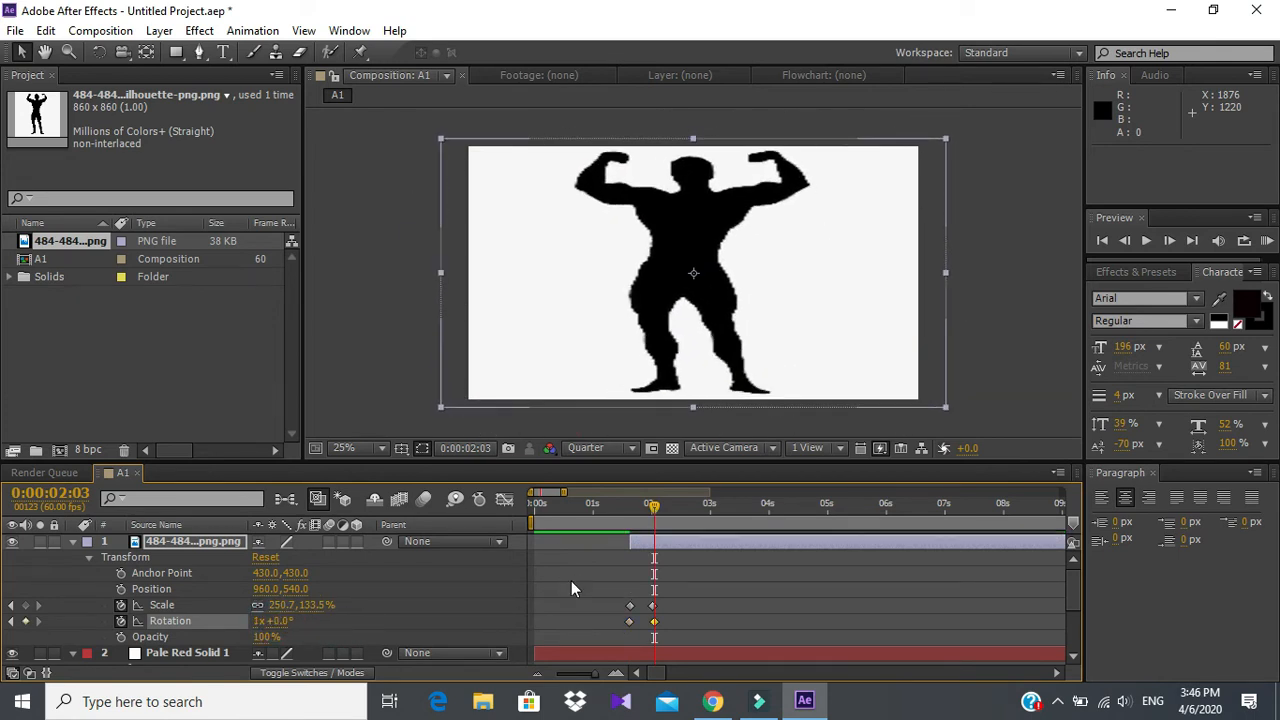
pyautogui.click(259, 621)
pyautogui.write('10')
# Step: Preview the spinning silhouette from the beginning of the composition
pyautogui.click(538, 503)
pyautogui.press('space')
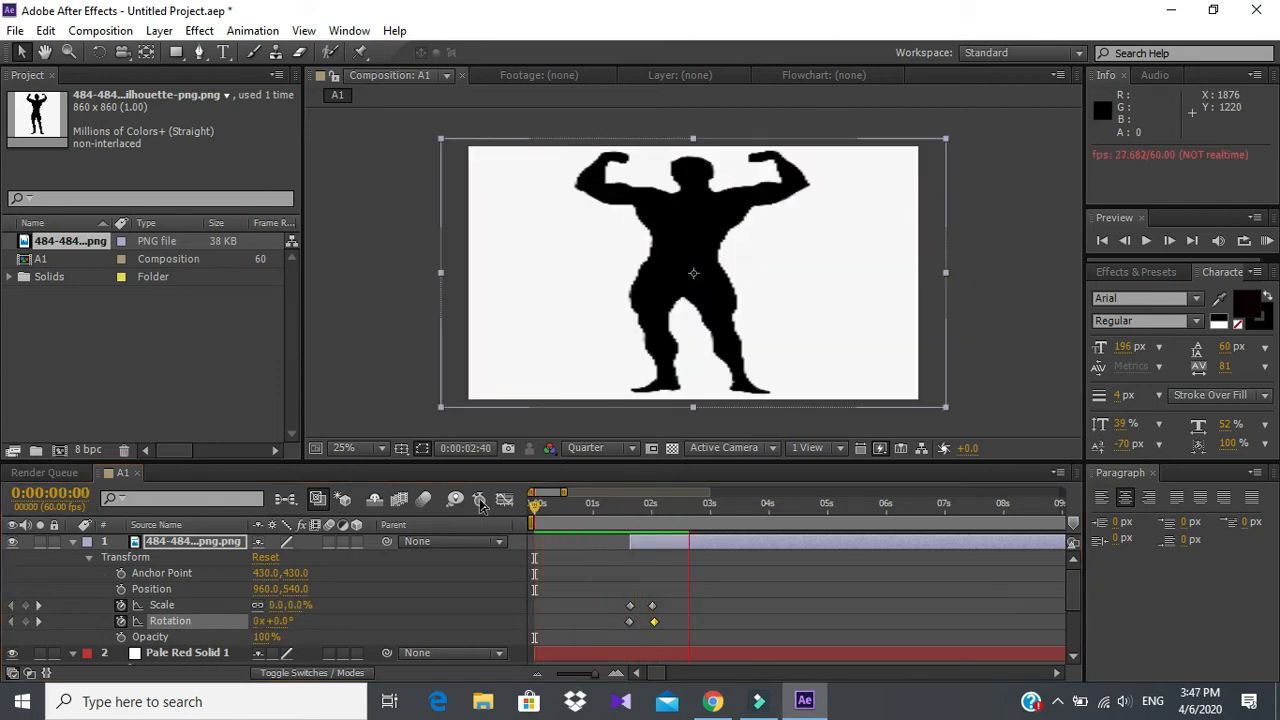
pyautogui.press('space')
pyautogui.click(15, 30)
pyautogui.moveTo(121, 249)
pyautogui.click(404, 243)
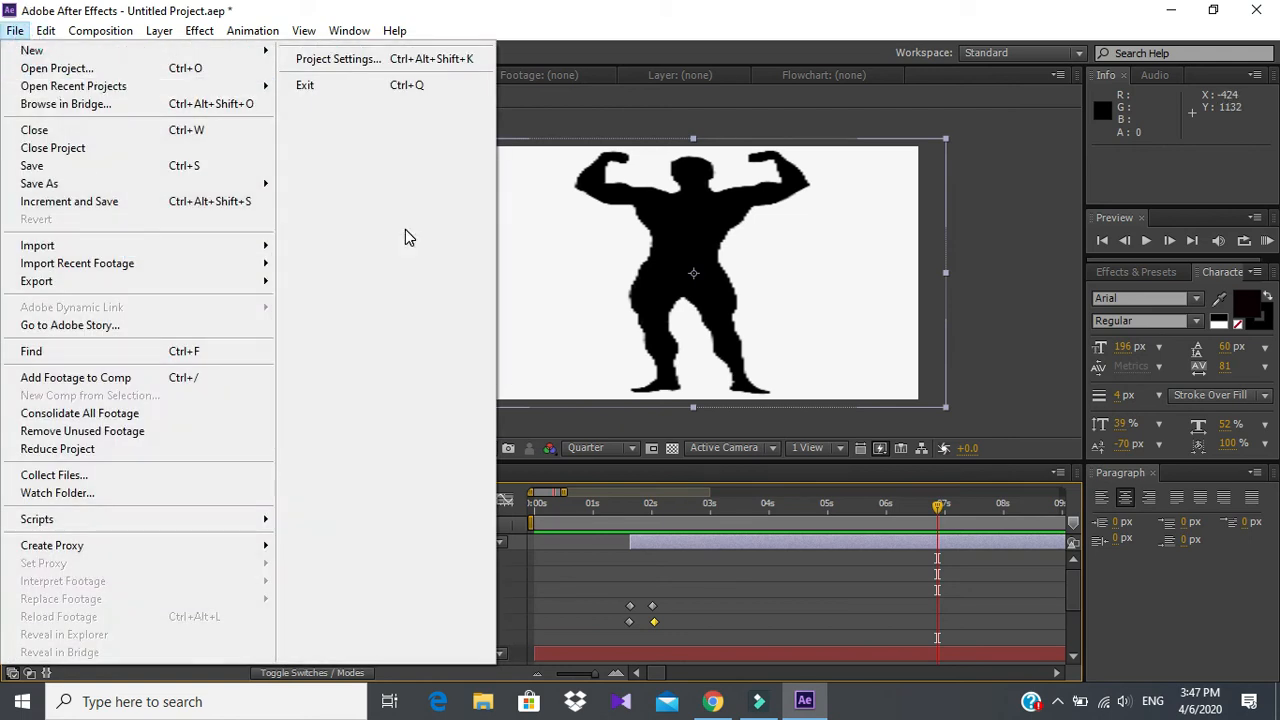
pyautogui.click(760, 701)
pyautogui.click(1062, 704)
pyautogui.rightClick(1056, 596)
pyautogui.click(764, 704)
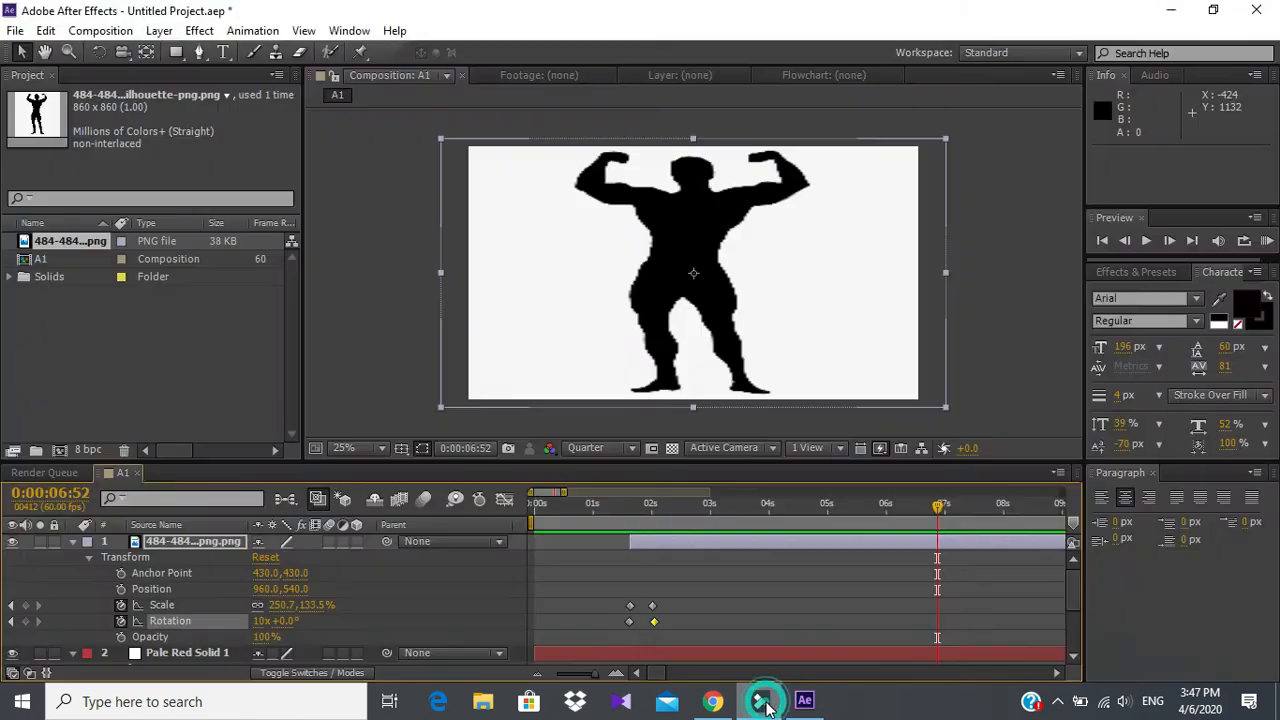
pyautogui.click(1057, 702)
pyautogui.click(1056, 600)
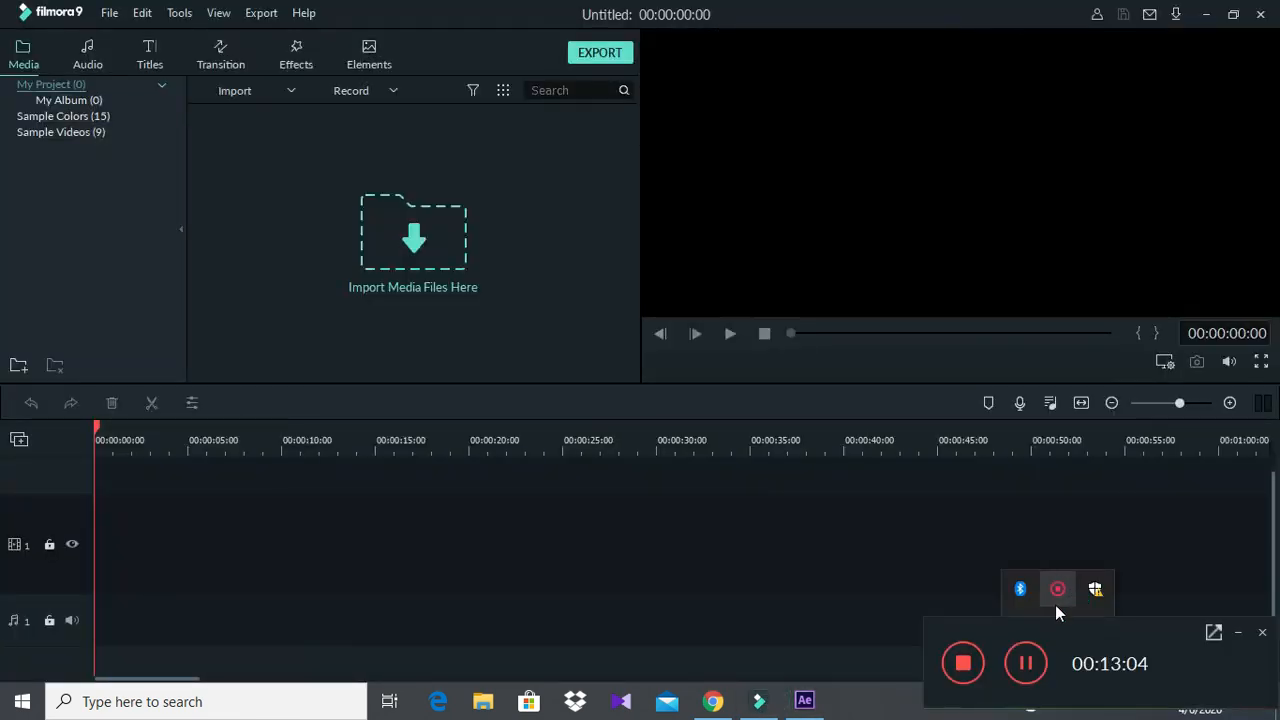
pyautogui.click(963, 664)
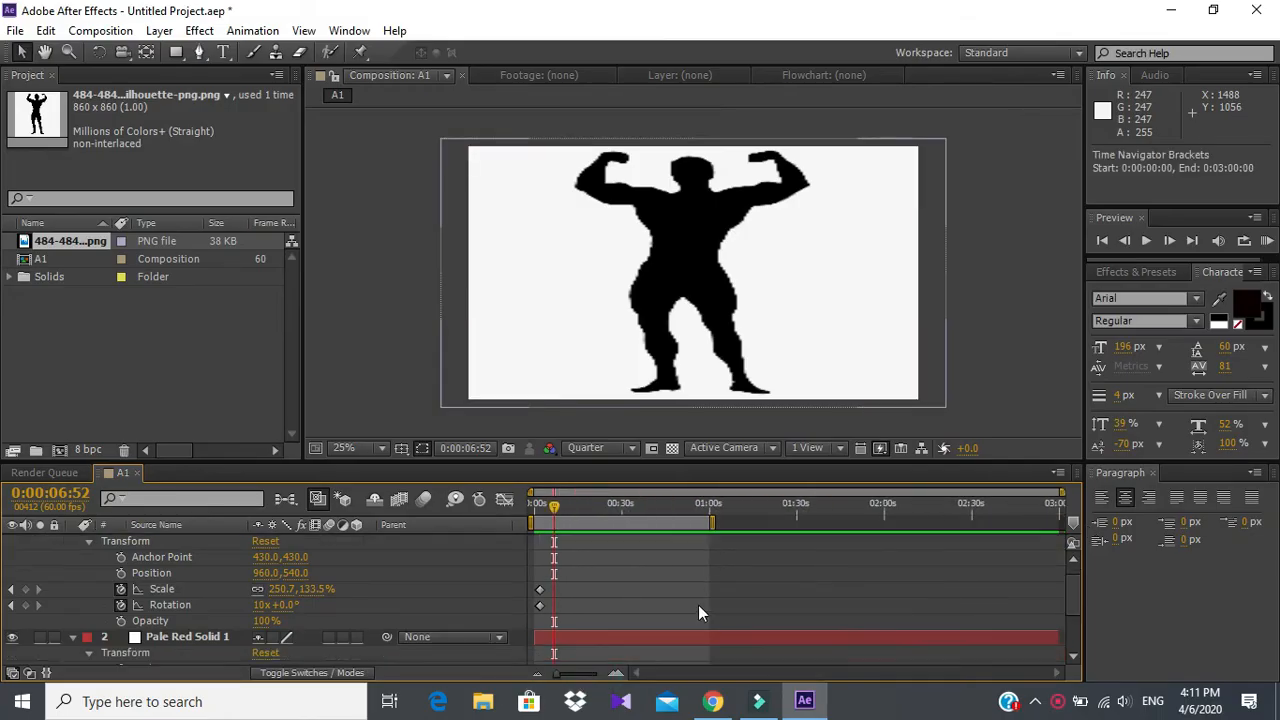
# Step: Try to mark the animation's end with a composition marker and preview from the start
pyautogui.moveTo(1073, 522); pyautogui.dragTo(656, 522)
pyautogui.press('Home')
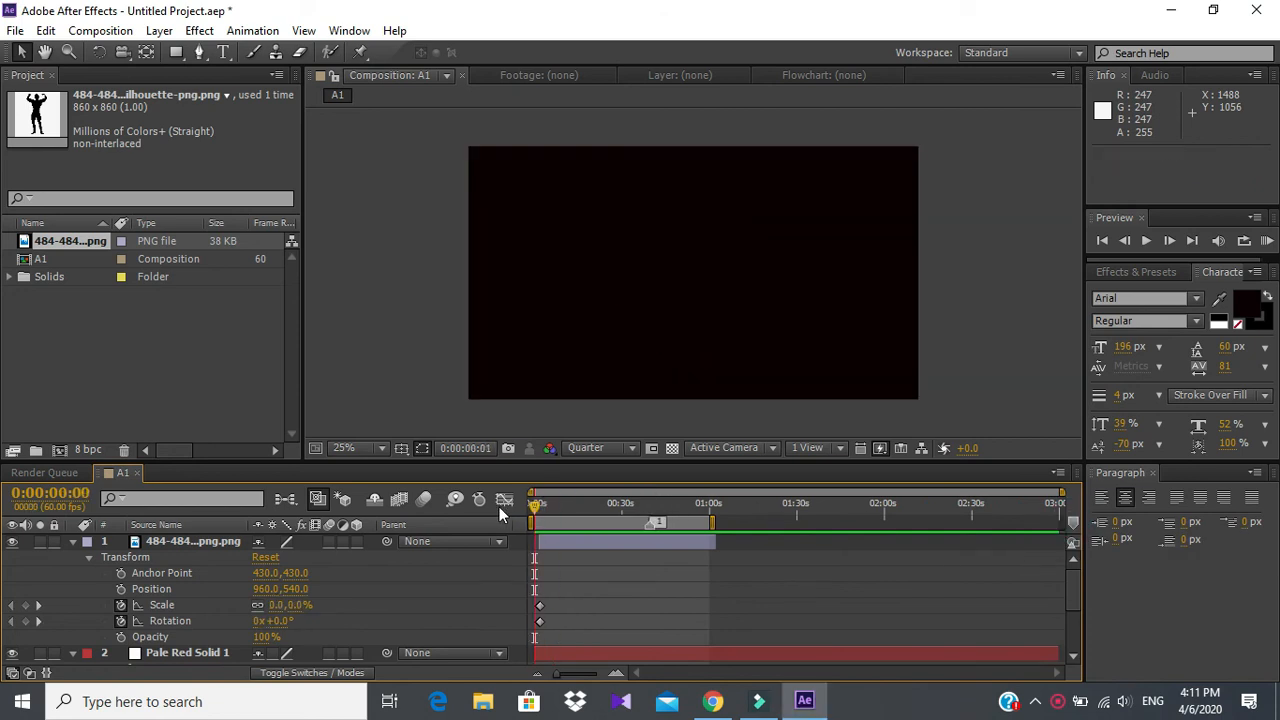
pyautogui.press('space')
pyautogui.moveTo(646, 527); pyautogui.dragTo(597, 522)
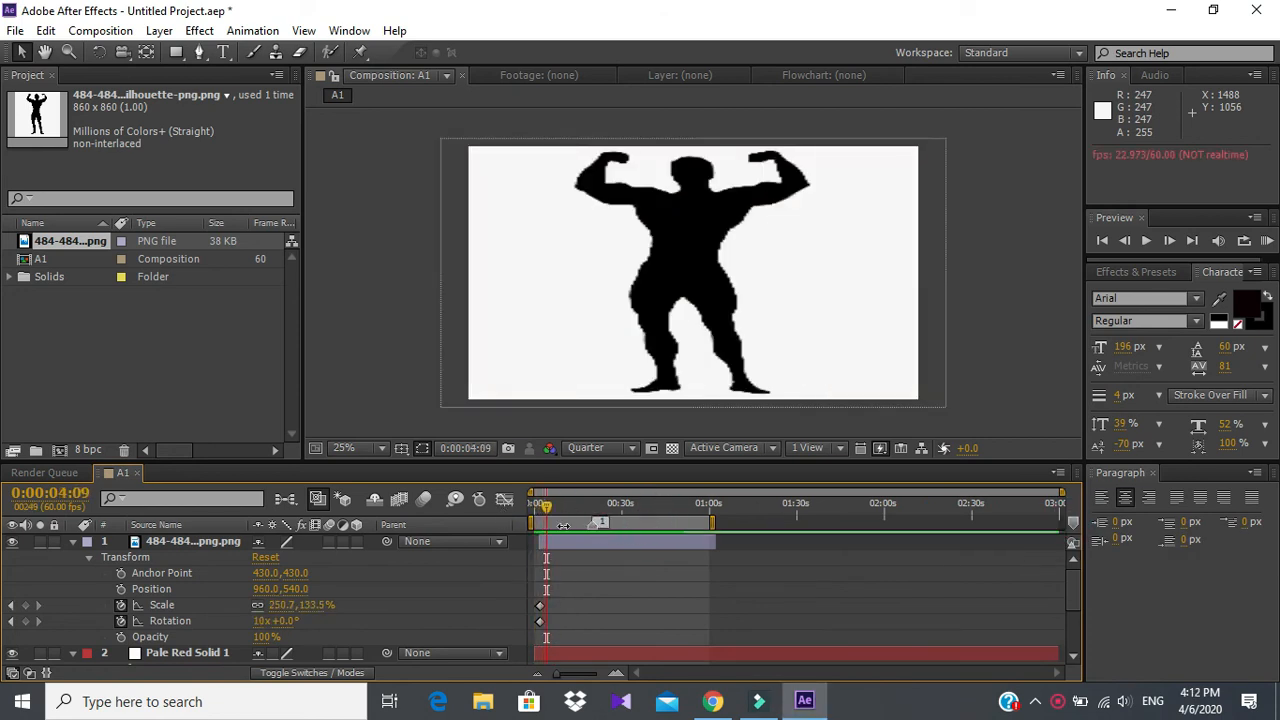
# Step: End the work area at 0:00:08:40 and trim the silhouette layer to end at 0:00:05:03
pyautogui.moveTo(595, 523)
pyautogui.mouseDown()
pyautogui.moveTo(690, 527)
pyautogui.moveTo(565, 527)
pyautogui.mouseUp()
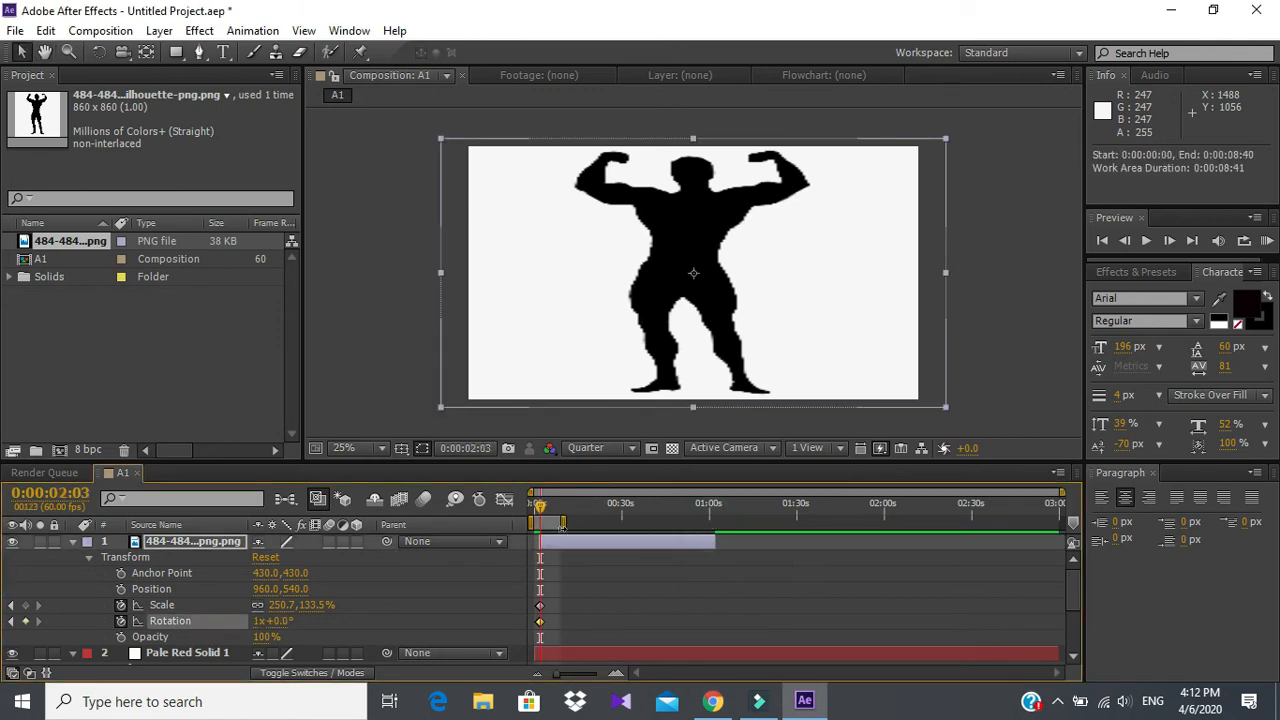
pyautogui.moveTo(663, 673); pyautogui.dragTo(600, 685)
pyautogui.click(537, 672)
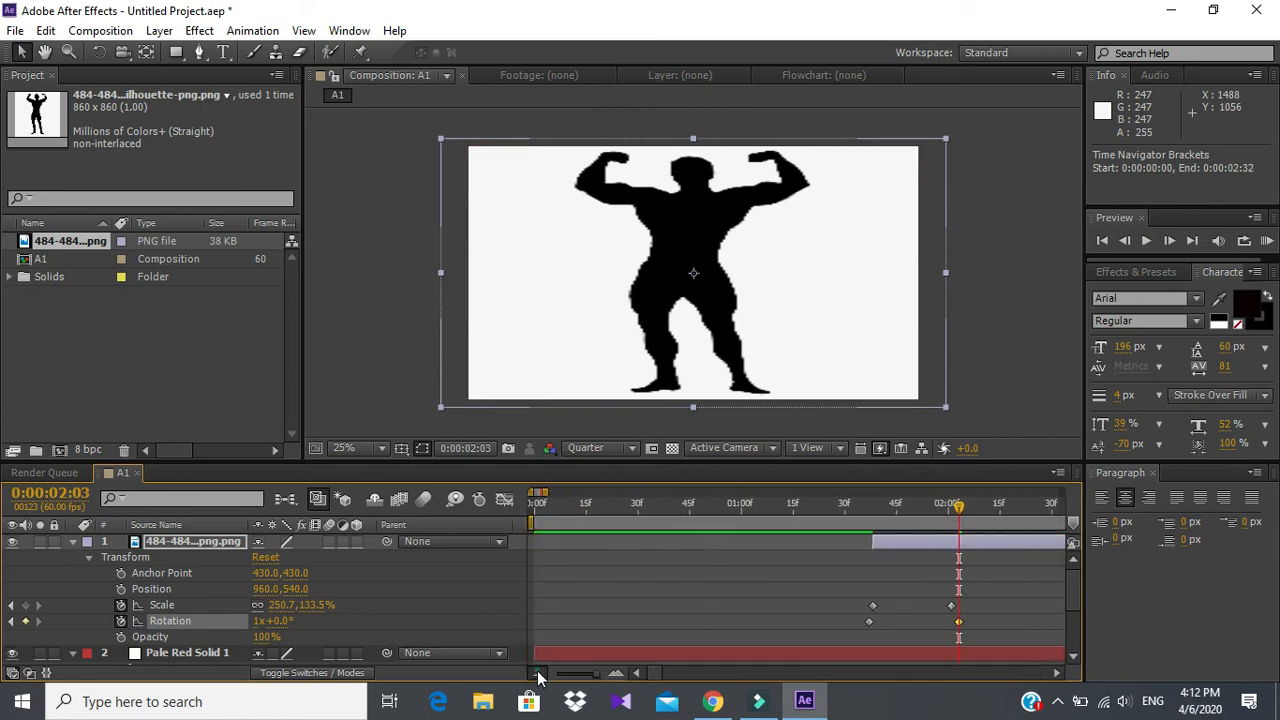
pyautogui.click(537, 672)
pyautogui.moveTo(788, 540); pyautogui.dragTo(575, 533)
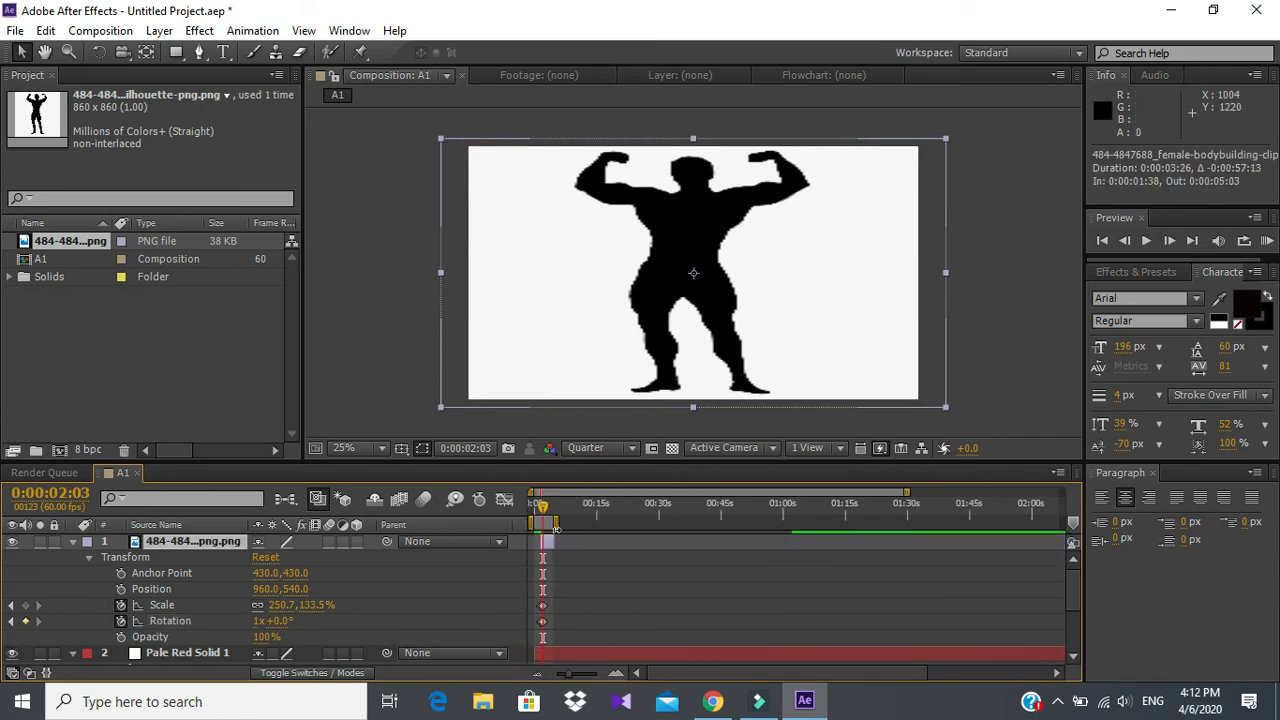
# Step: Add the A1 composition to the render queue and save its output as A1 in the yt > best 1st > AE folder
pyautogui.click(15, 31)
pyautogui.click(355, 287)
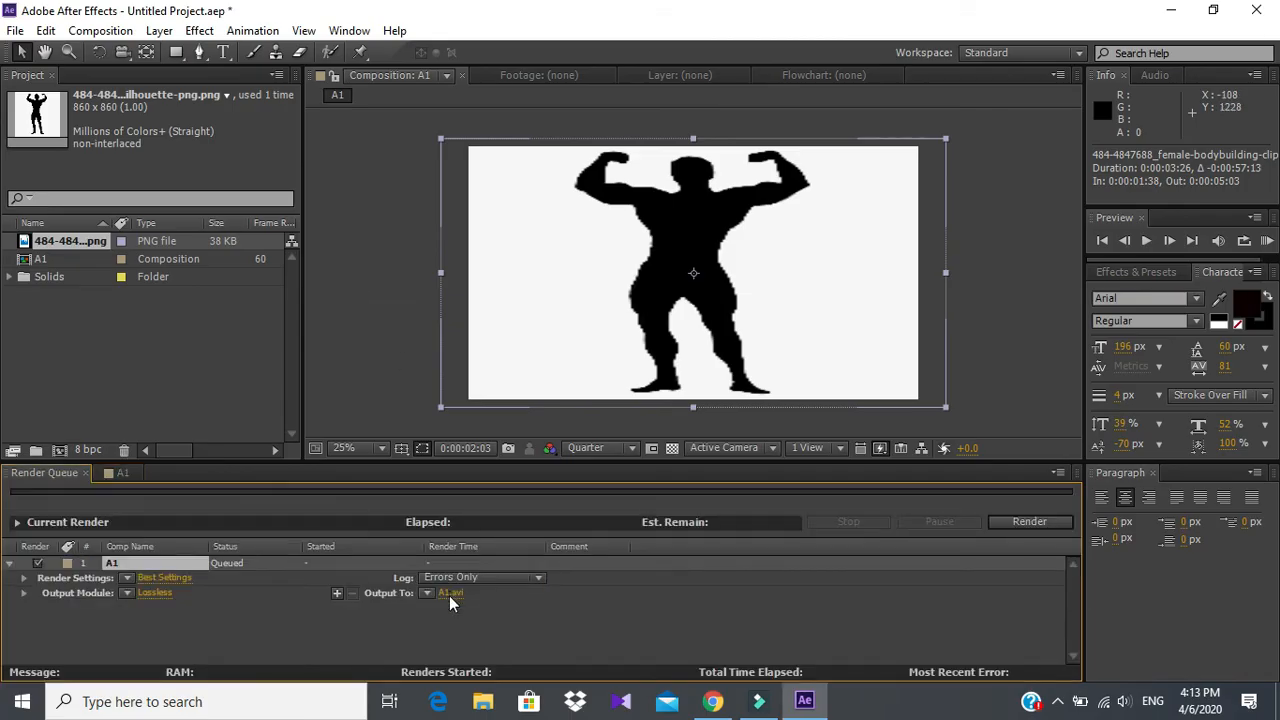
pyautogui.click(452, 593)
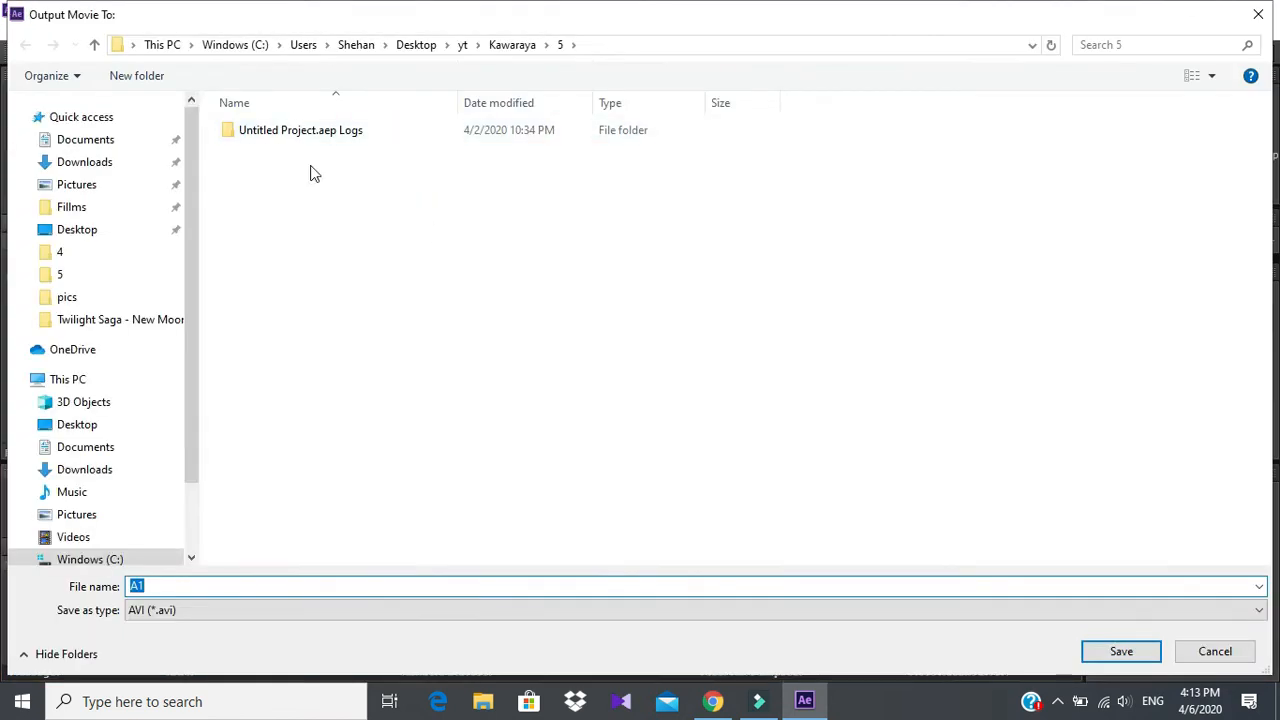
pyautogui.click(91, 47)
pyautogui.click(91, 47)
pyautogui.doubleClick(262, 129)
pyautogui.doubleClick(292, 128)
pyautogui.press('Return')
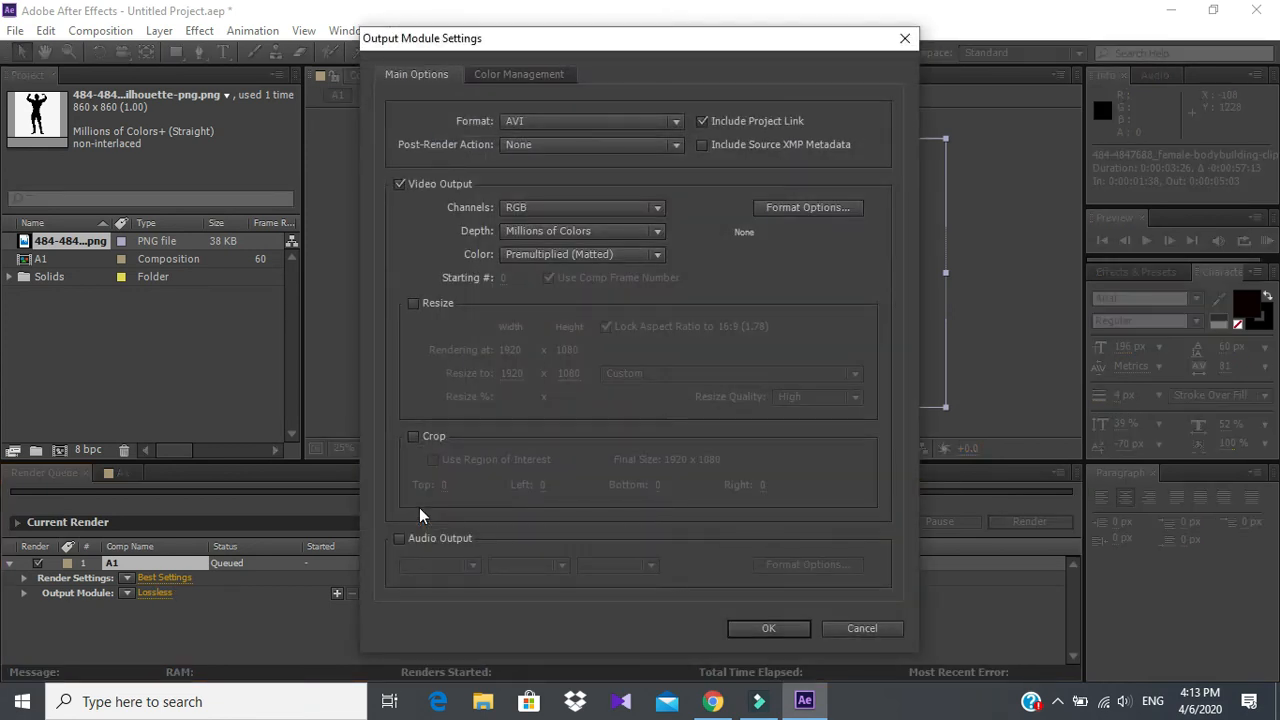
# Step: Change the output module's format to MPEG4 and render the A1 composition
pyautogui.click(582, 121)
pyautogui.click(620, 337)
pyautogui.click(779, 628)
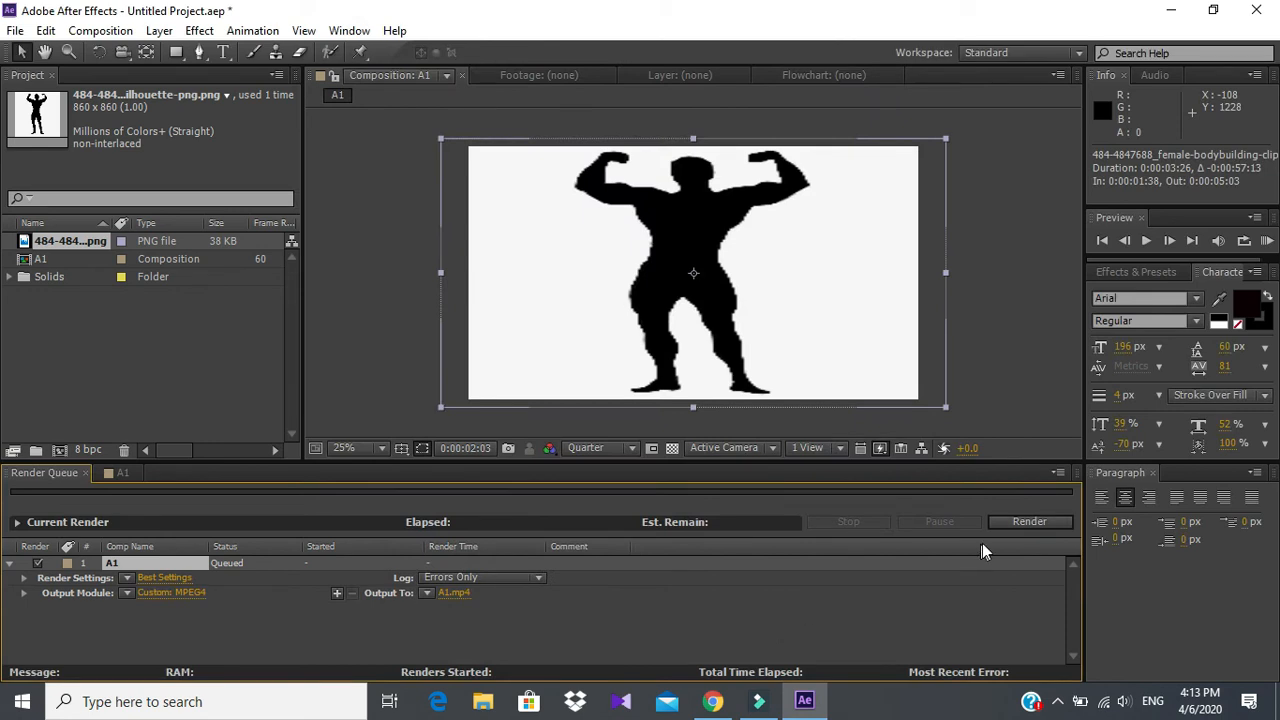
pyautogui.click(1012, 520)
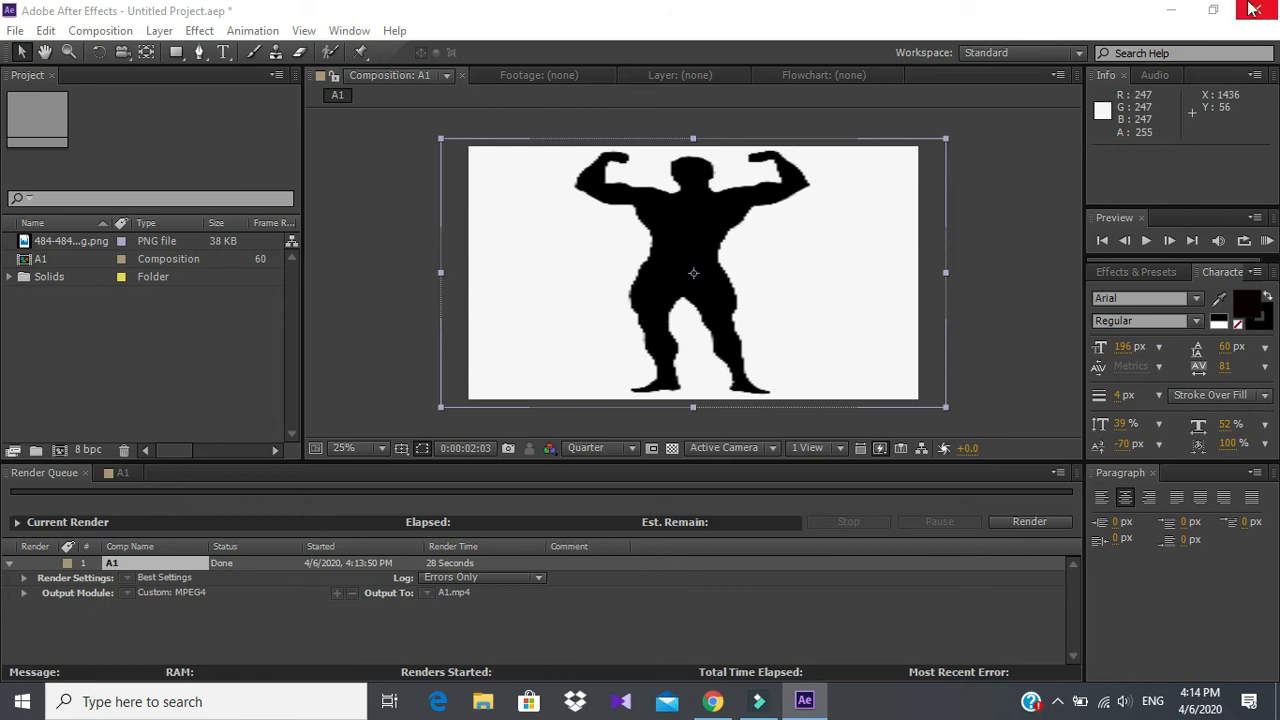
# Step: Switch to File Explorer and locate the rendered A1 video in Desktop > yt > best 1st > AE
pyautogui.click(1166, 11)
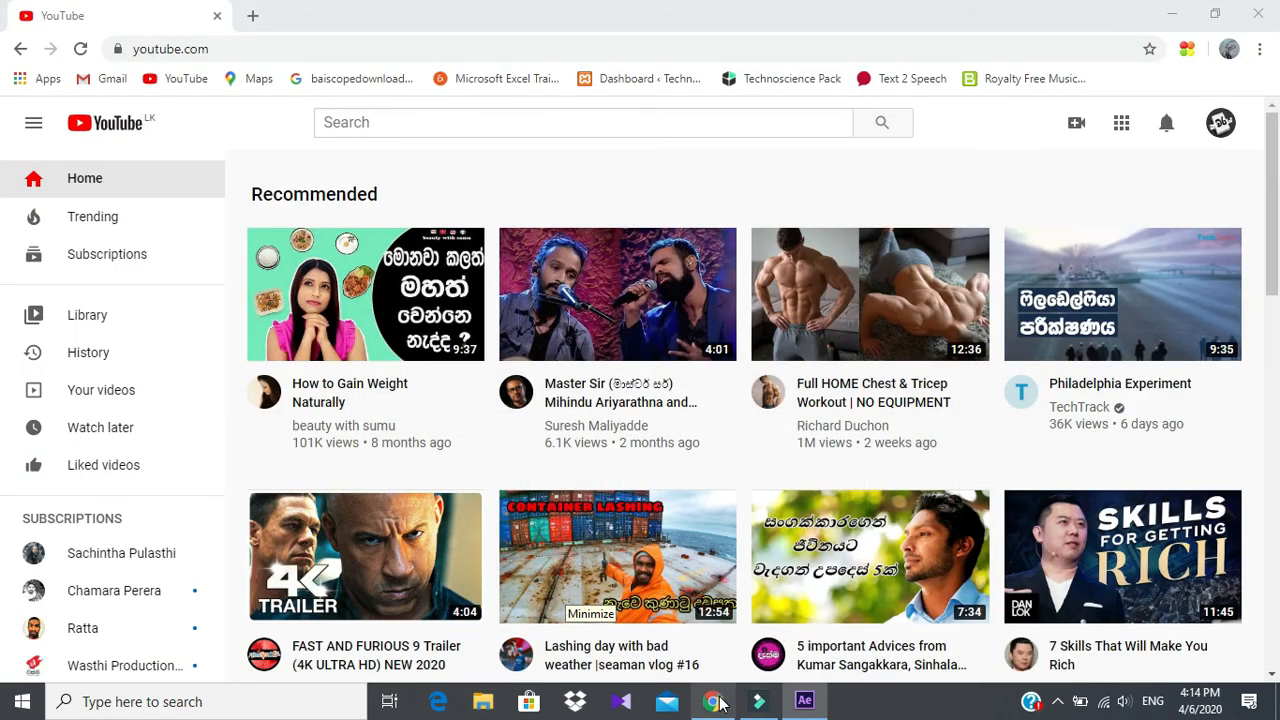
pyautogui.click(483, 701)
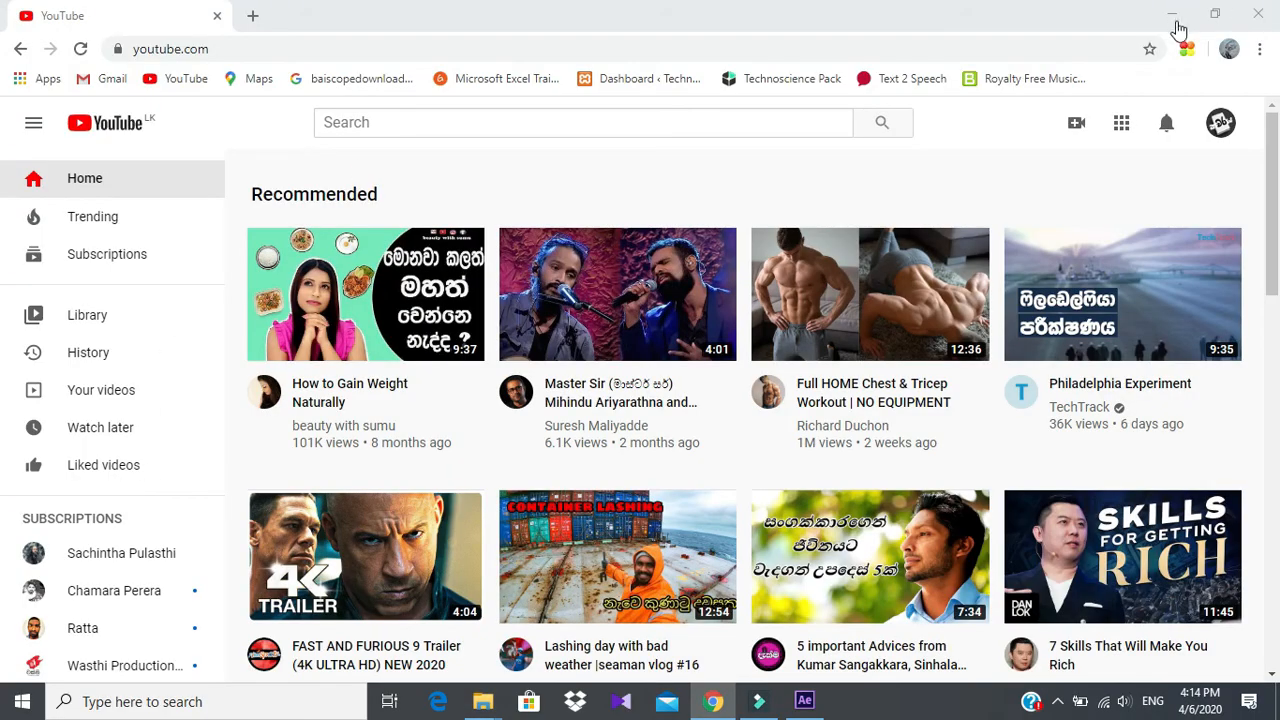
pyautogui.click(1173, 15)
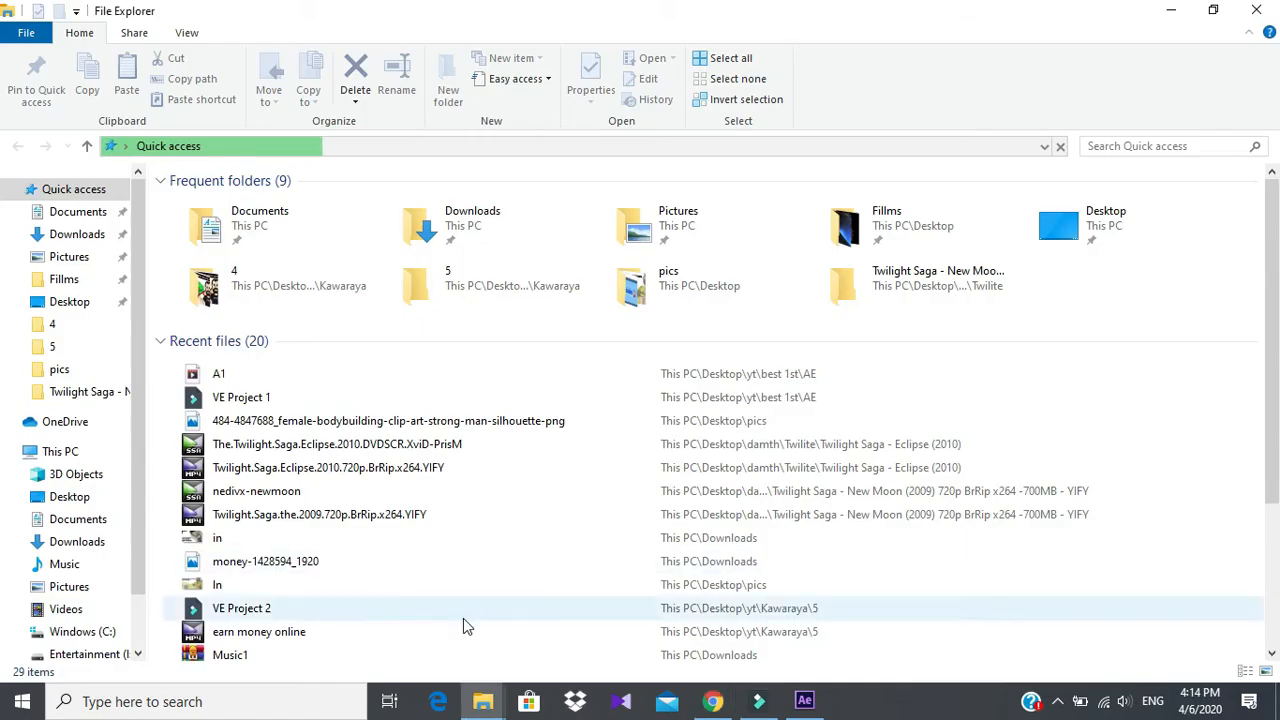
pyautogui.click(78, 322)
pyautogui.click(257, 146)
pyautogui.doubleClick(297, 203)
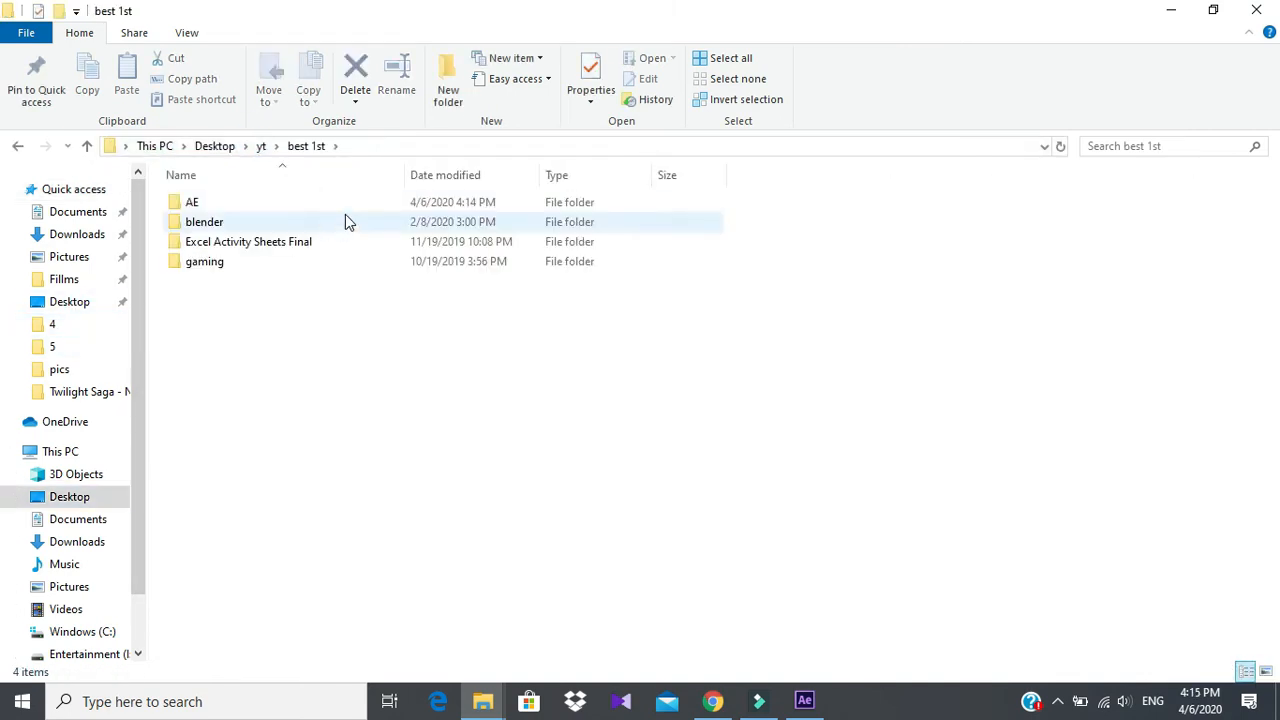
pyautogui.doubleClick(365, 204)
pyautogui.click(380, 206)
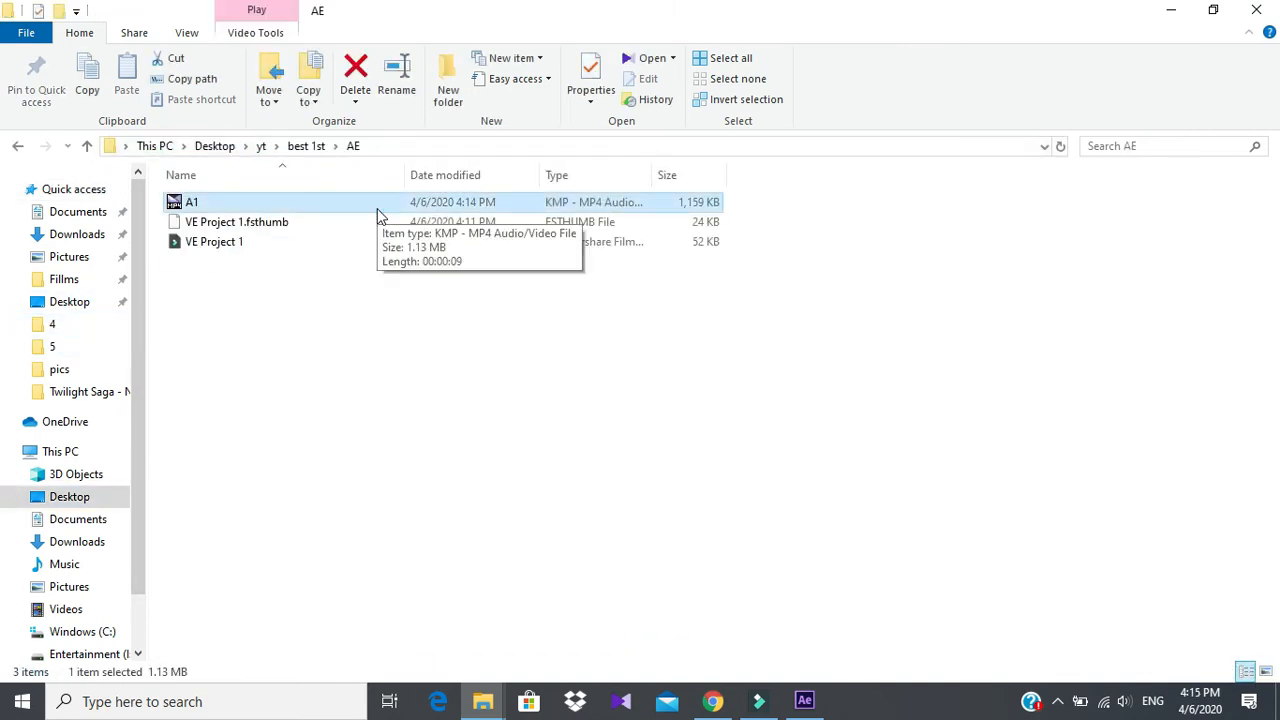
pyautogui.click(397, 266)
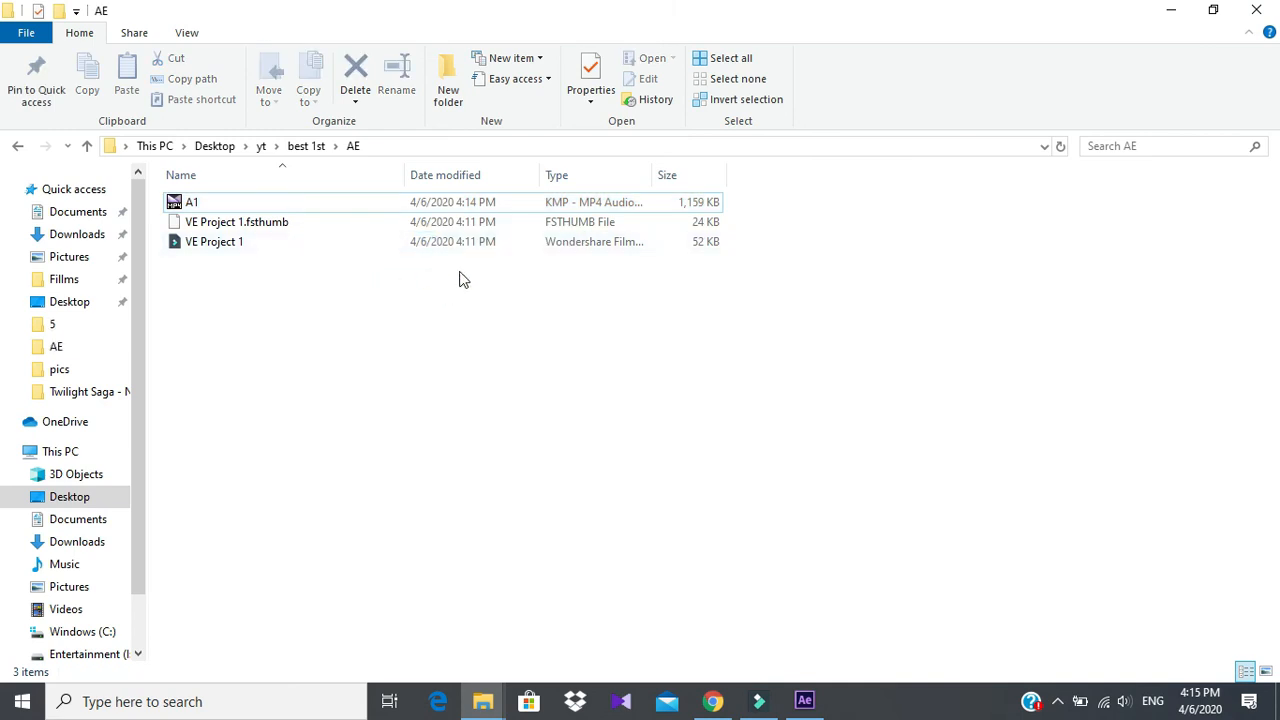
# Step: Minimize the open window and dismiss the media player's new-version notice
pyautogui.click(805, 703)
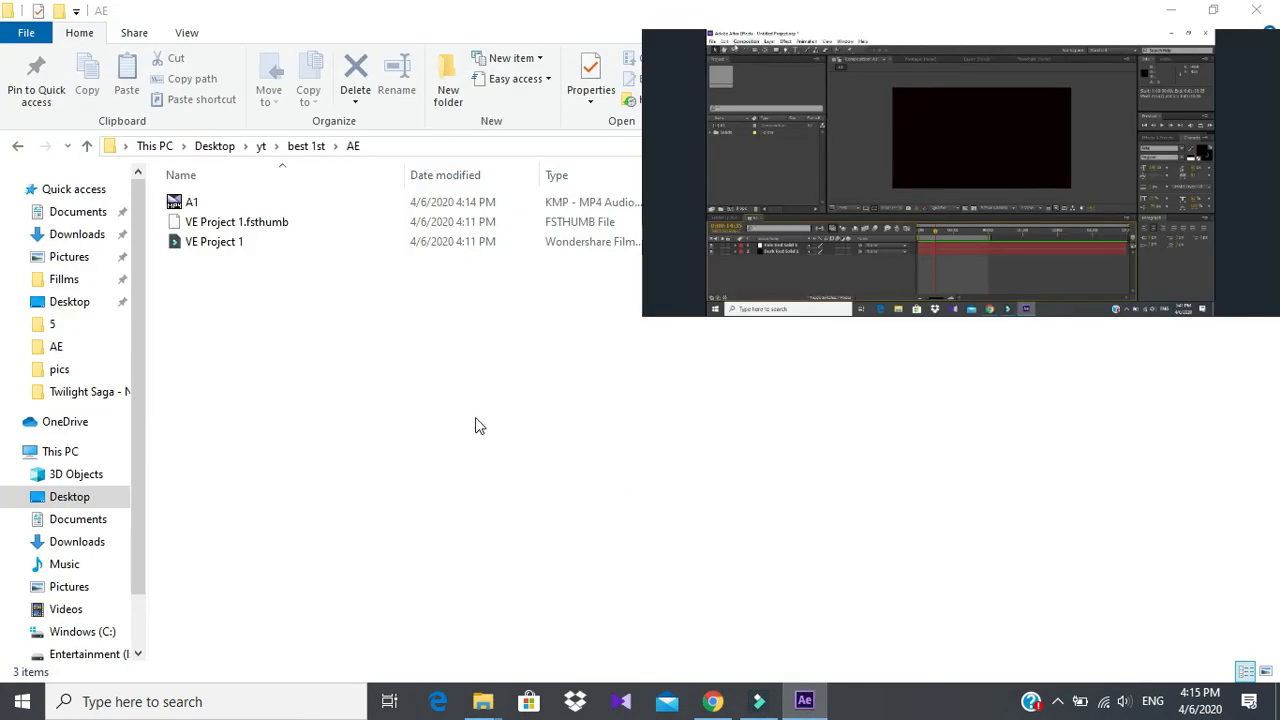
pyautogui.click(1163, 11)
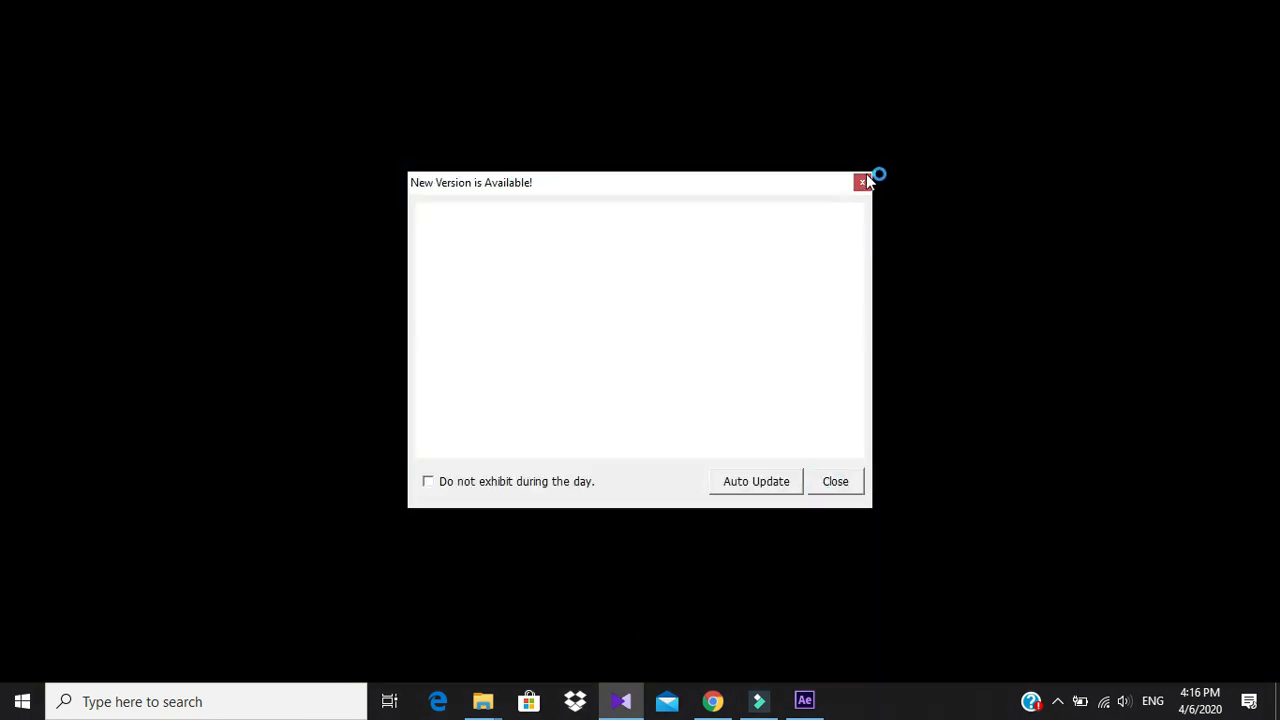
pyautogui.click(866, 179)
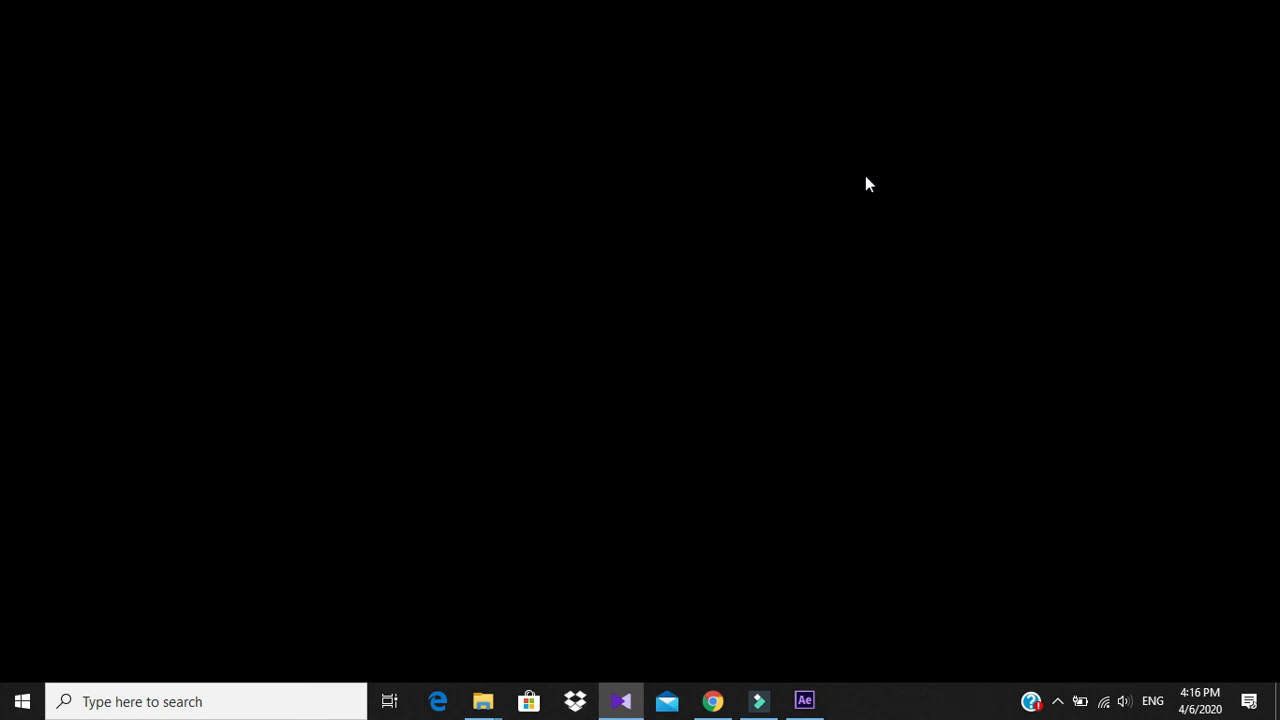